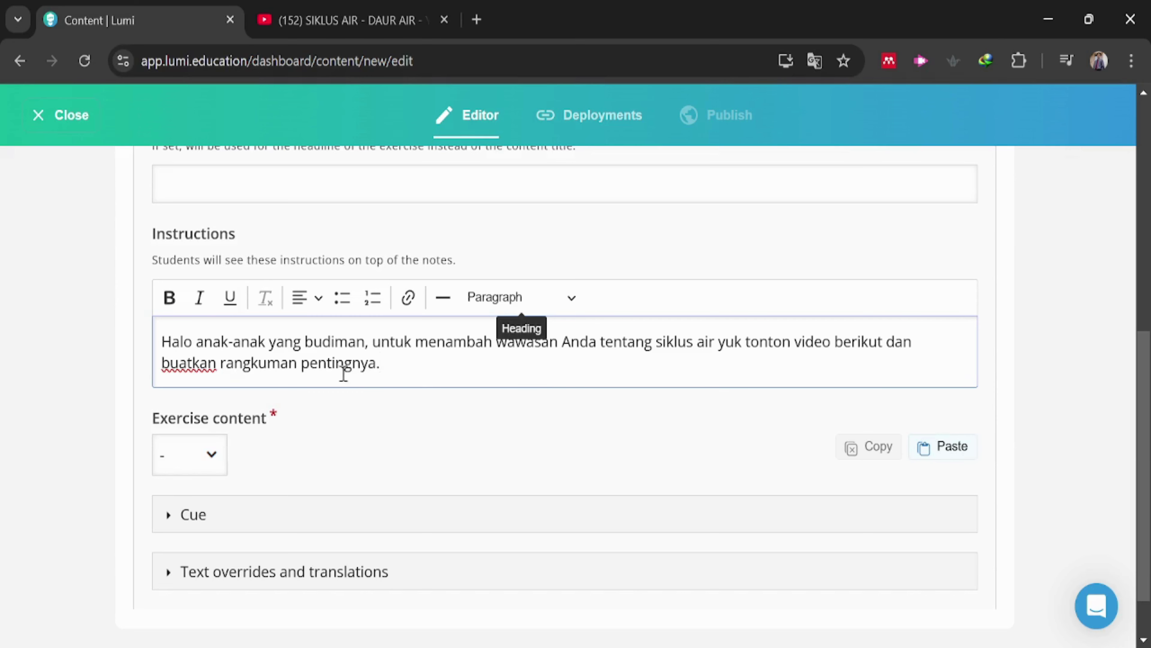
# Set the exercise content type of the Cornell Notes to Video
pyautogui.scroll(-1, 405, 372)
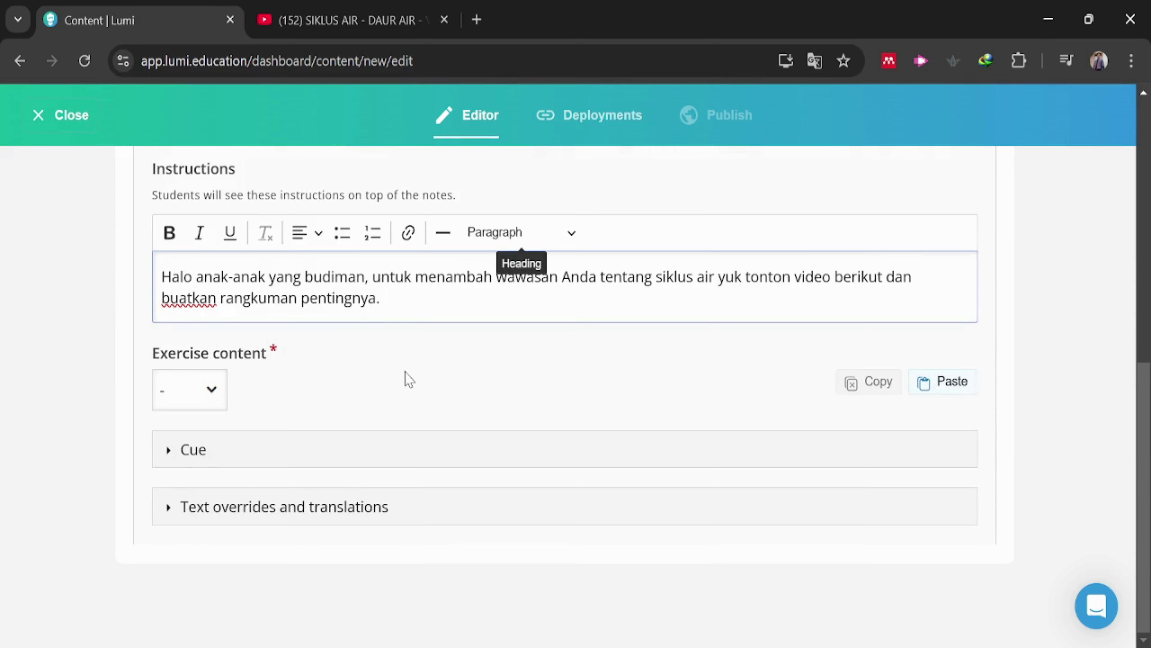
pyautogui.scroll(2, 409, 377)
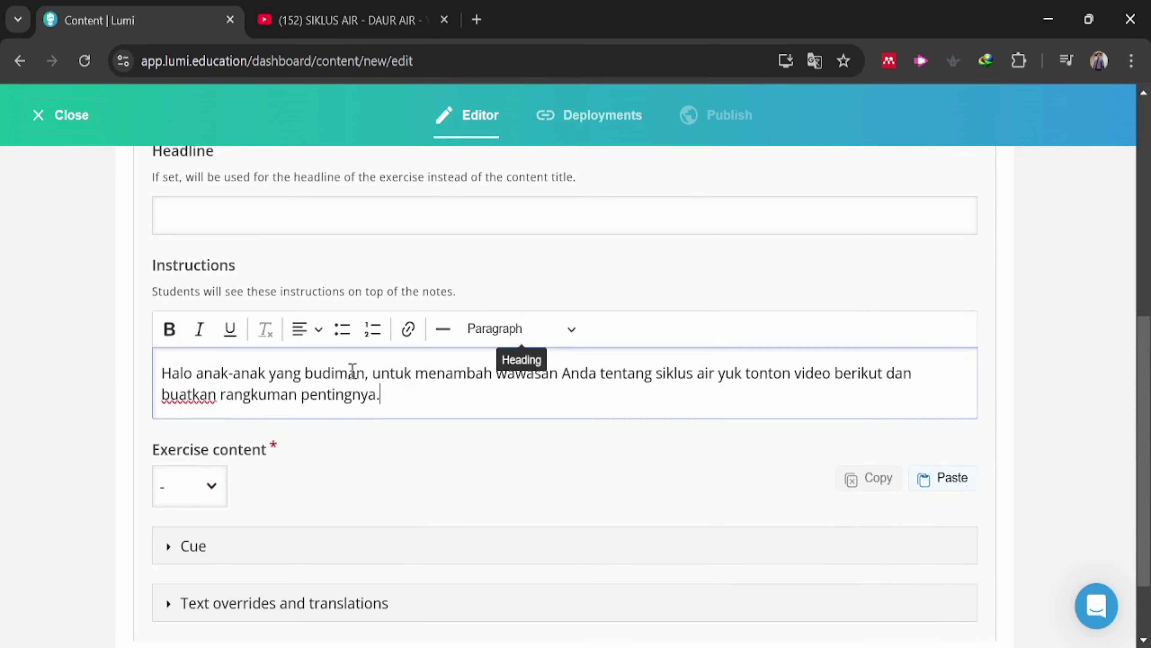
pyautogui.scroll(4, 352, 370)
pyautogui.scroll(-4, 349, 370)
pyautogui.scroll(-2, 308, 467)
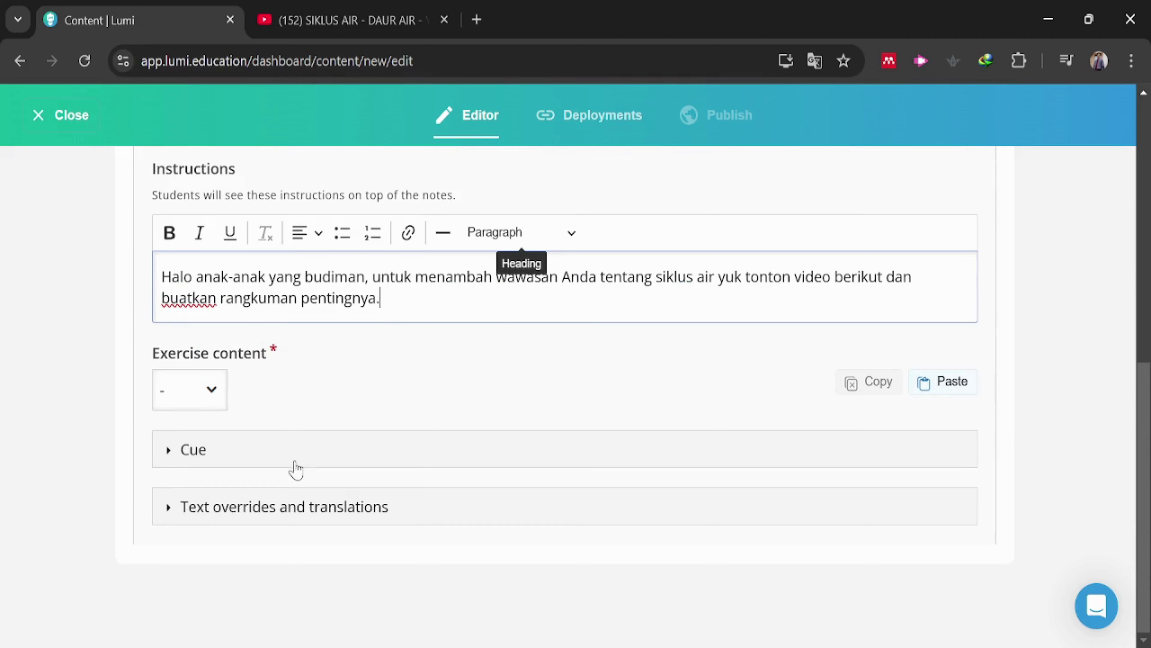
pyautogui.click(221, 392)
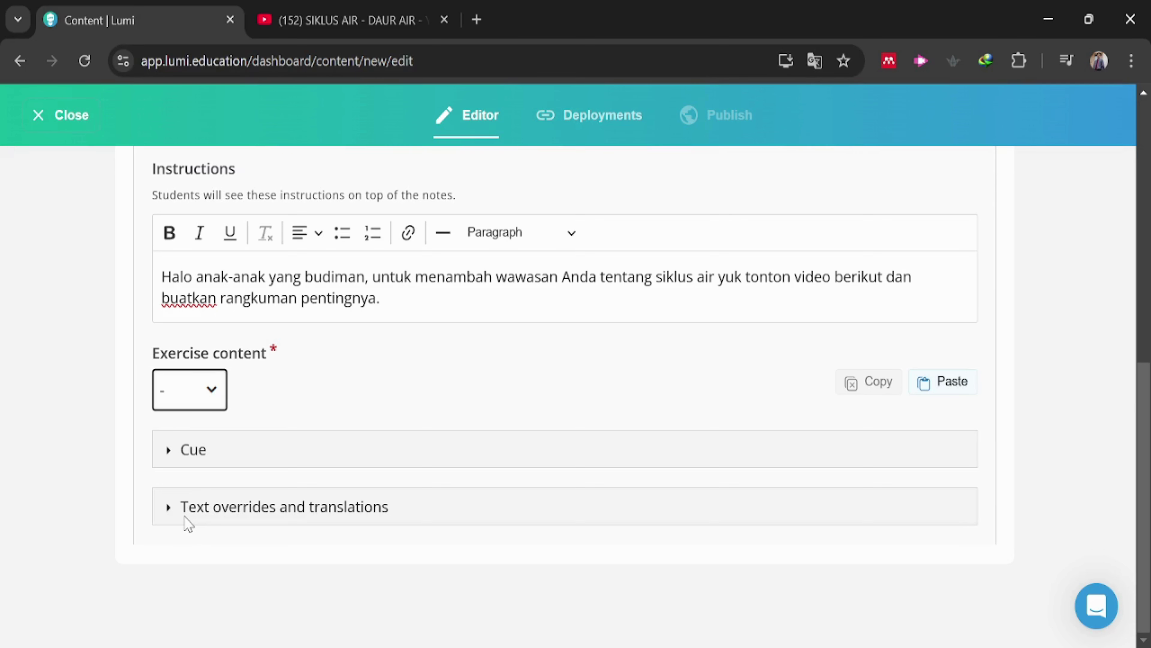
pyautogui.press('v')
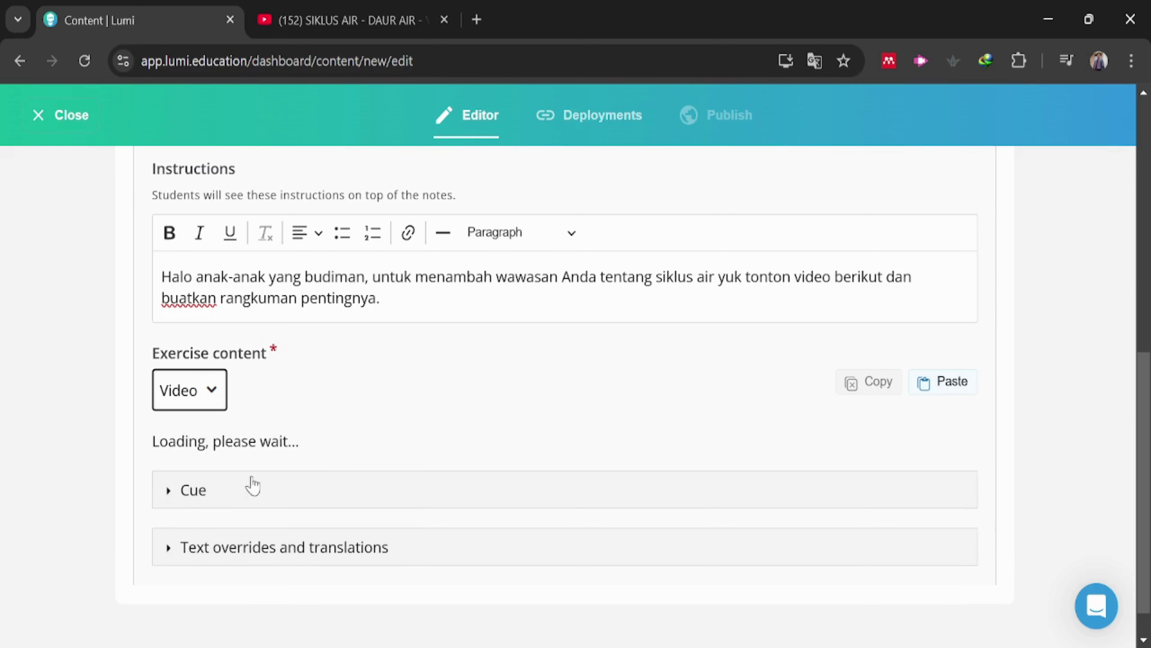
# Replace the default title of the exercise video with "Siklur air"
pyautogui.scroll(-4, 397, 380)
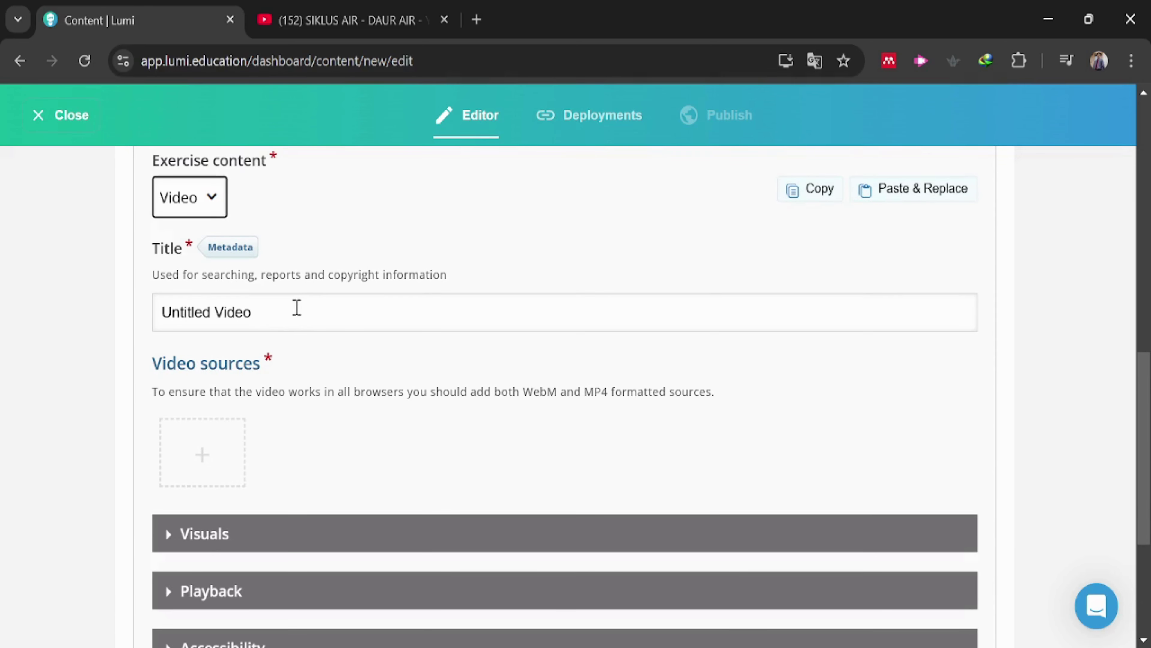
pyautogui.moveTo(308, 311); pyautogui.dragTo(165, 303)
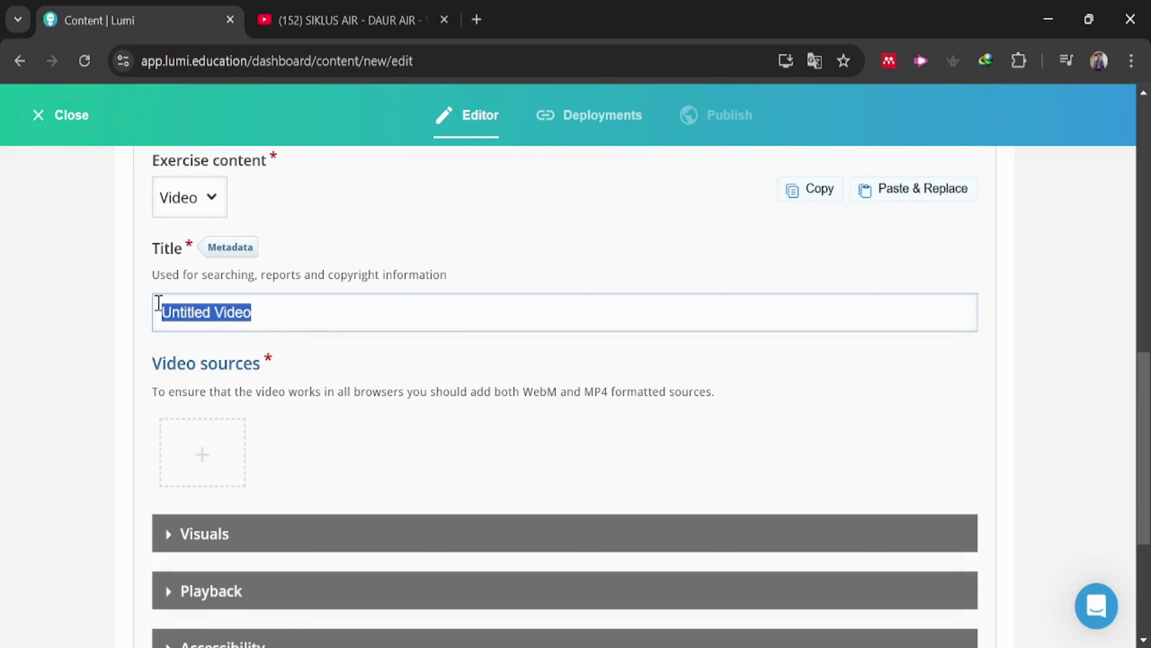
pyautogui.write('S')
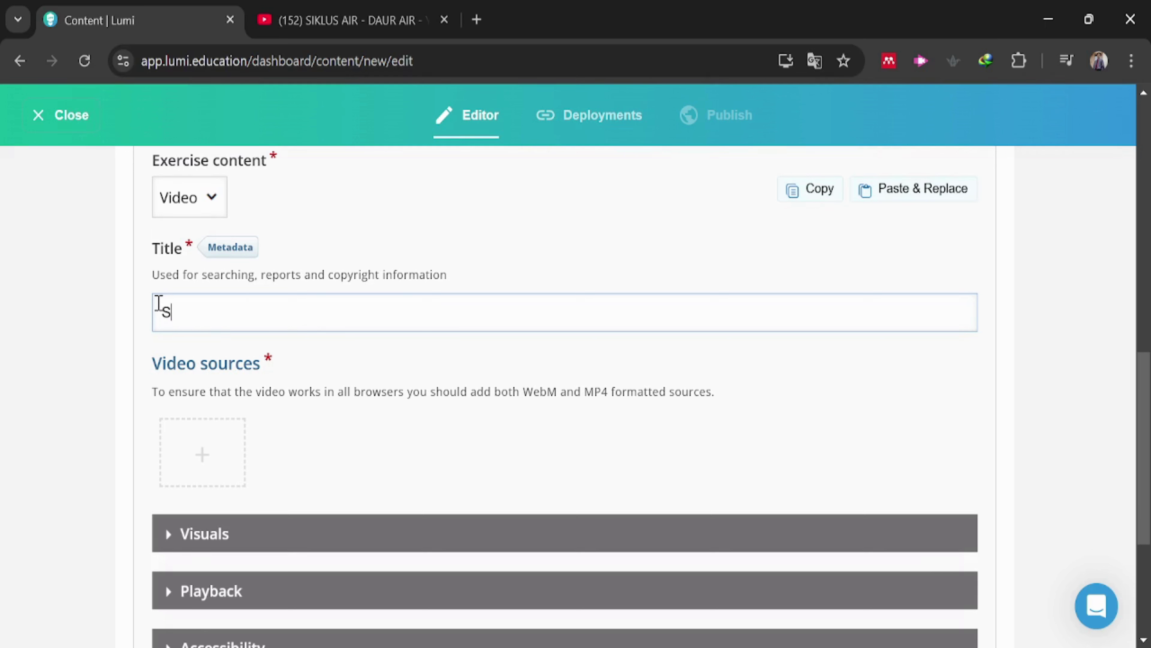
pyautogui.write('iklur air')
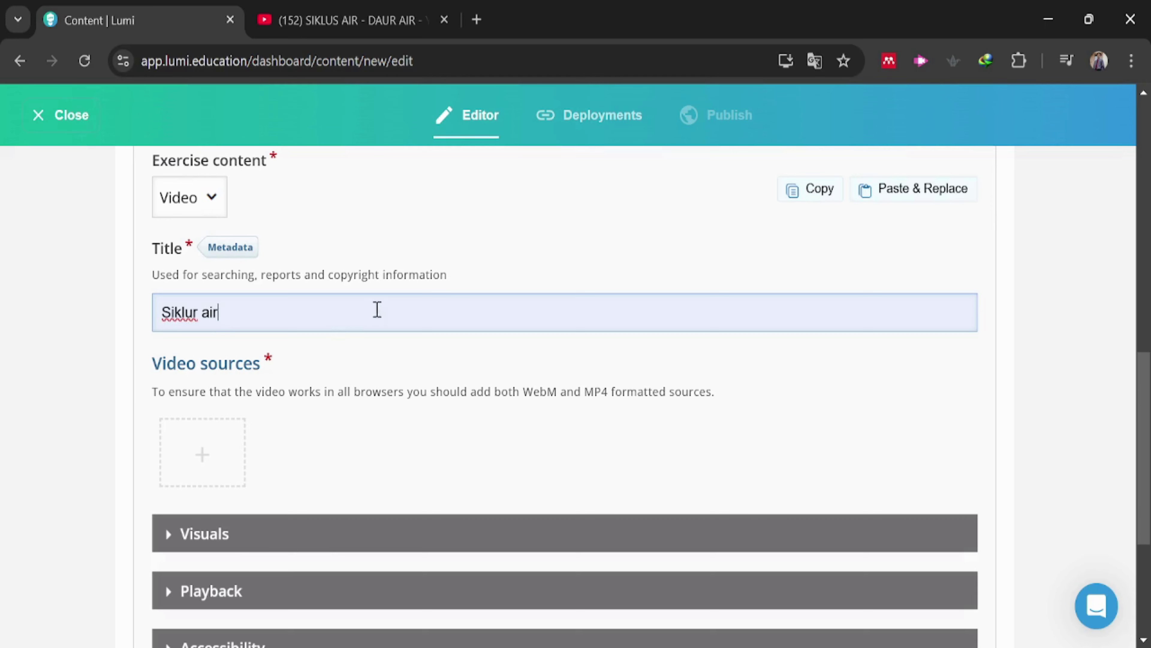
# Start adding a video source to the exercise, choosing to supply it by link instead of uploading a file
pyautogui.scroll(-4, 368, 311)
pyautogui.scroll(2, 343, 289)
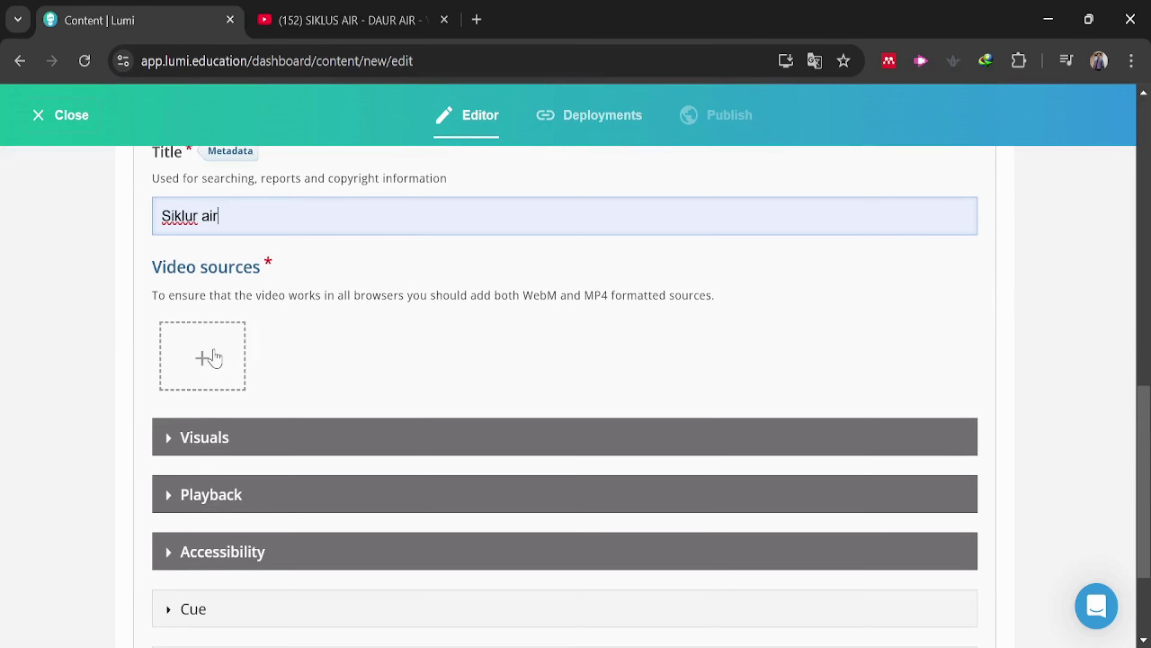
pyautogui.click(202, 365)
pyautogui.scroll(-3, 483, 375)
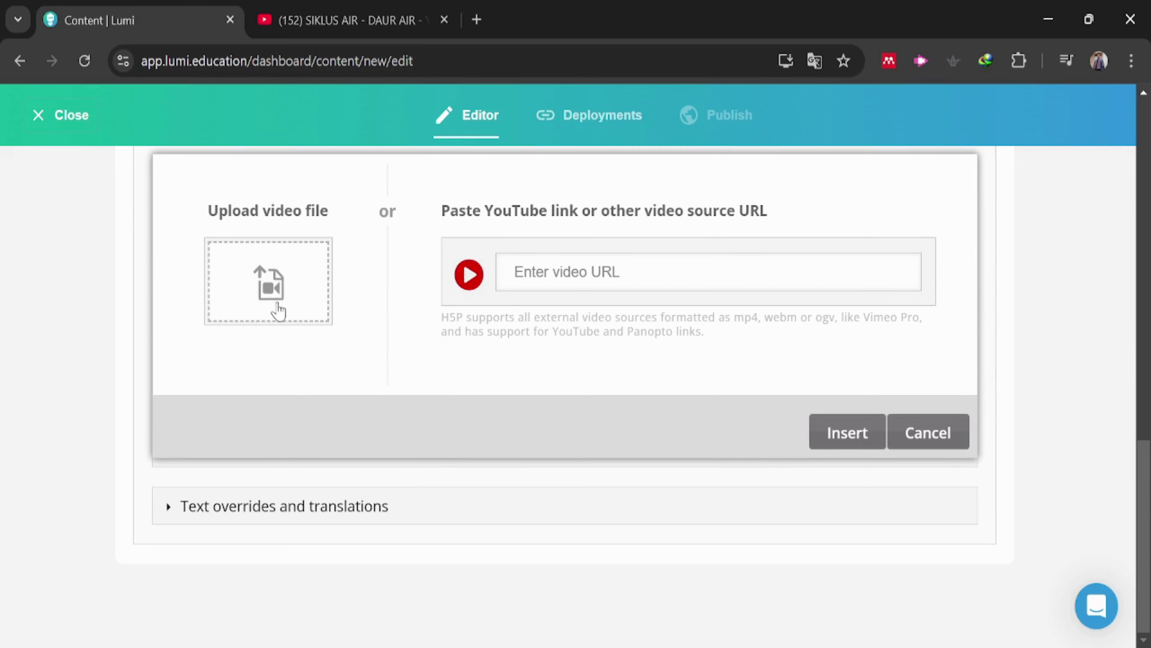
pyautogui.click(553, 269)
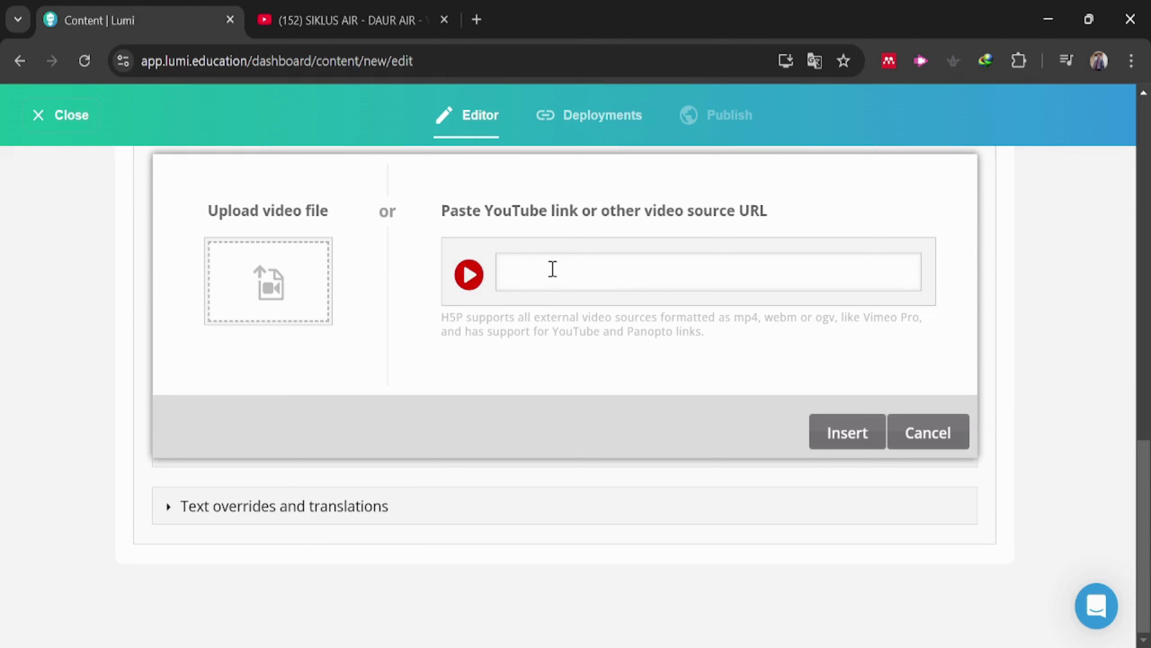
# Switch to YouTube and copy the full web address of the "SIKLUS AIR - DAUR AIR" video
pyautogui.click(340, 20)
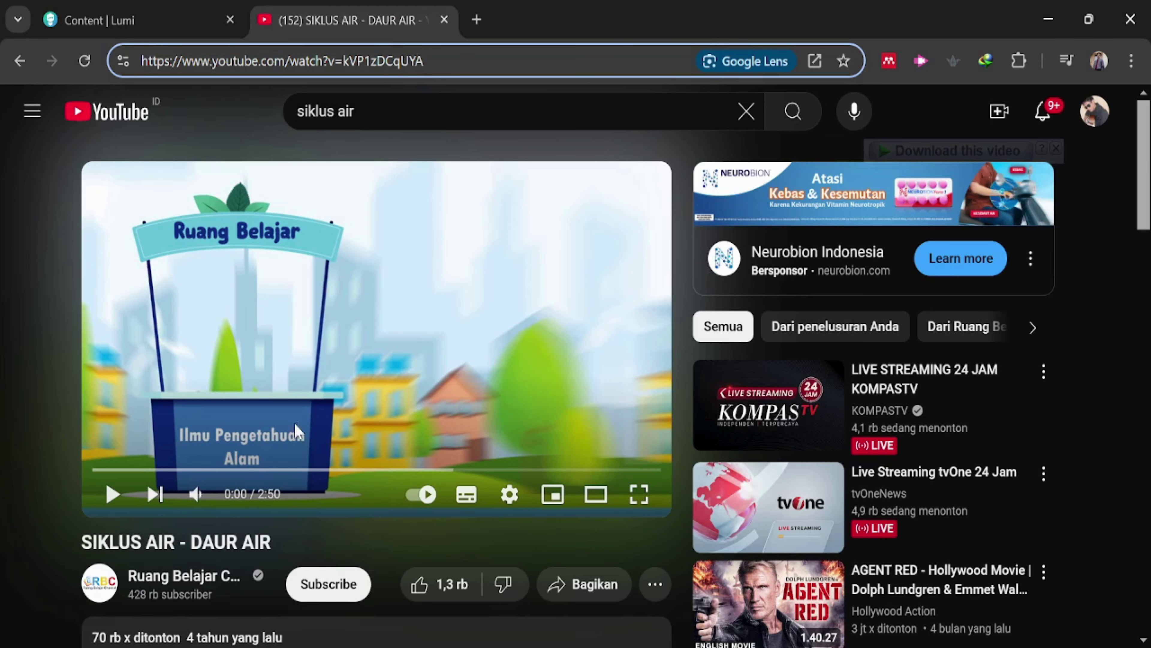
pyautogui.click(462, 56)
pyautogui.moveTo(458, 58); pyautogui.dragTo(134, 63)
pyautogui.hotkey('ctrl', 'c')
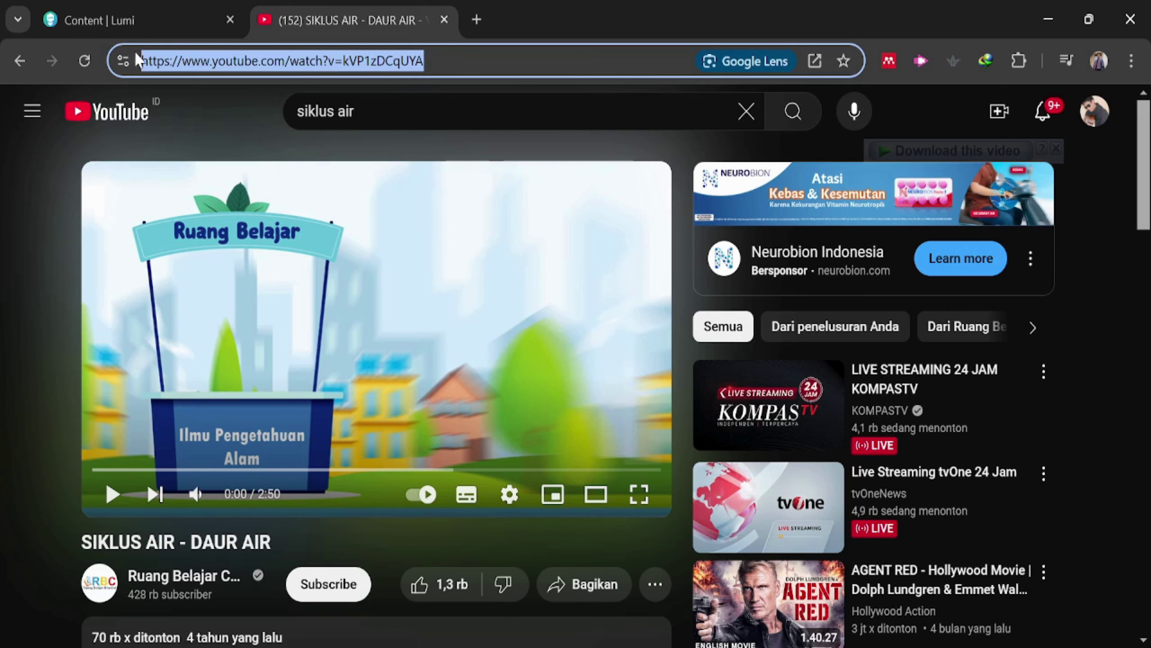
pyautogui.click(136, 21)
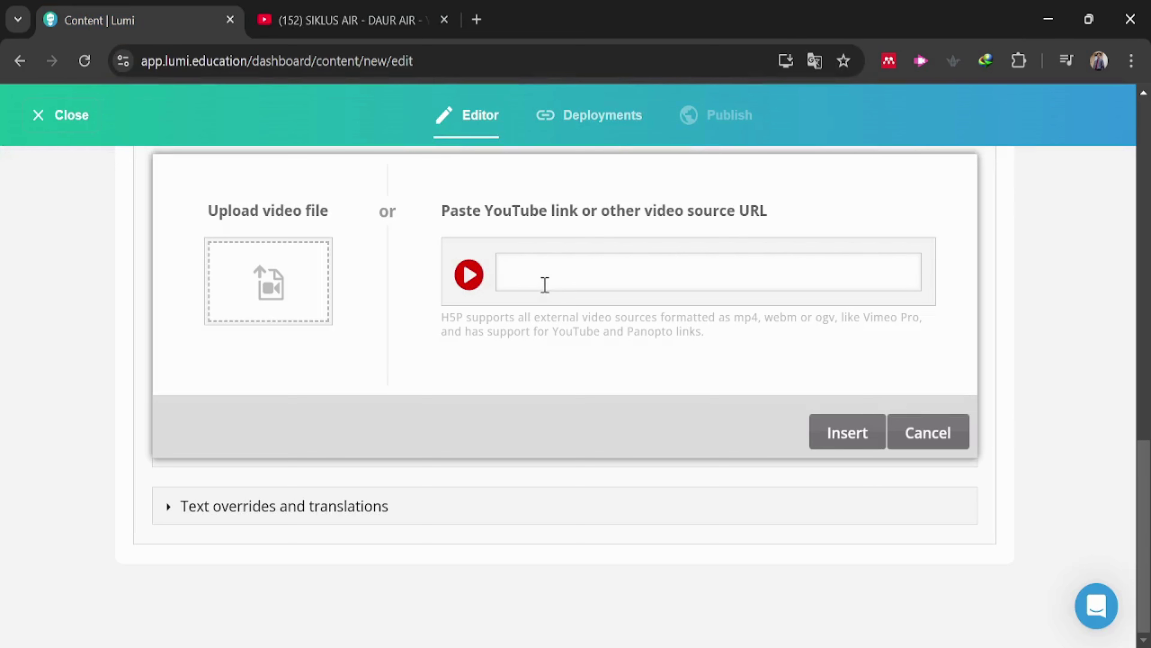
pyautogui.hotkey('ctrl', 'v')
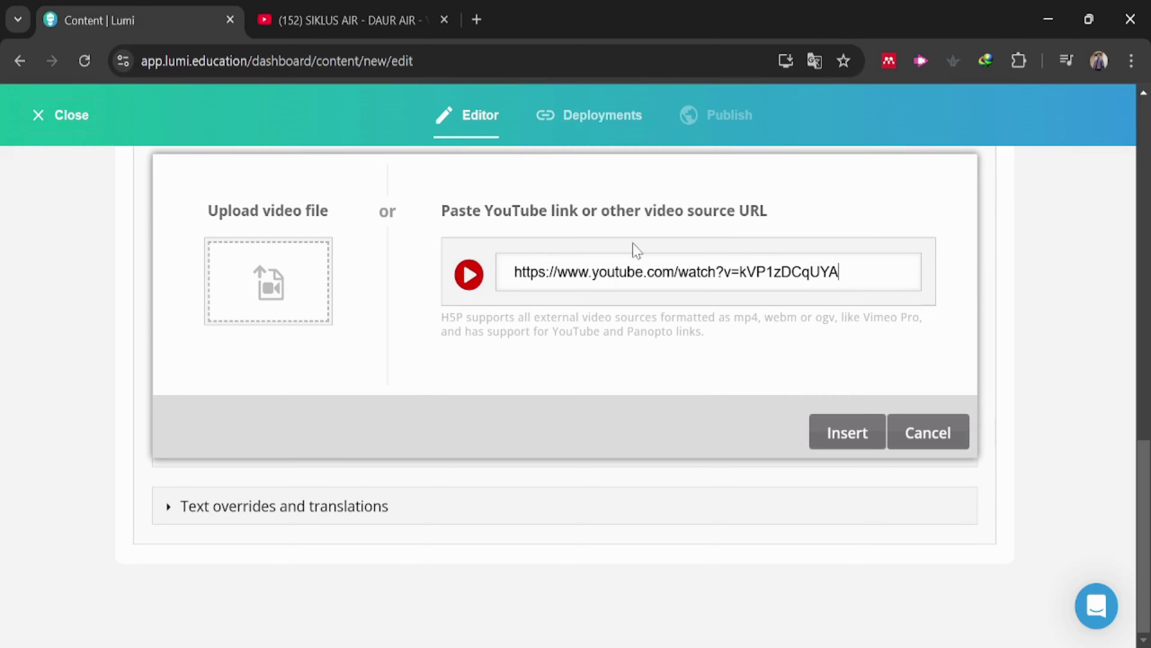
pyautogui.scroll(2, 848, 368)
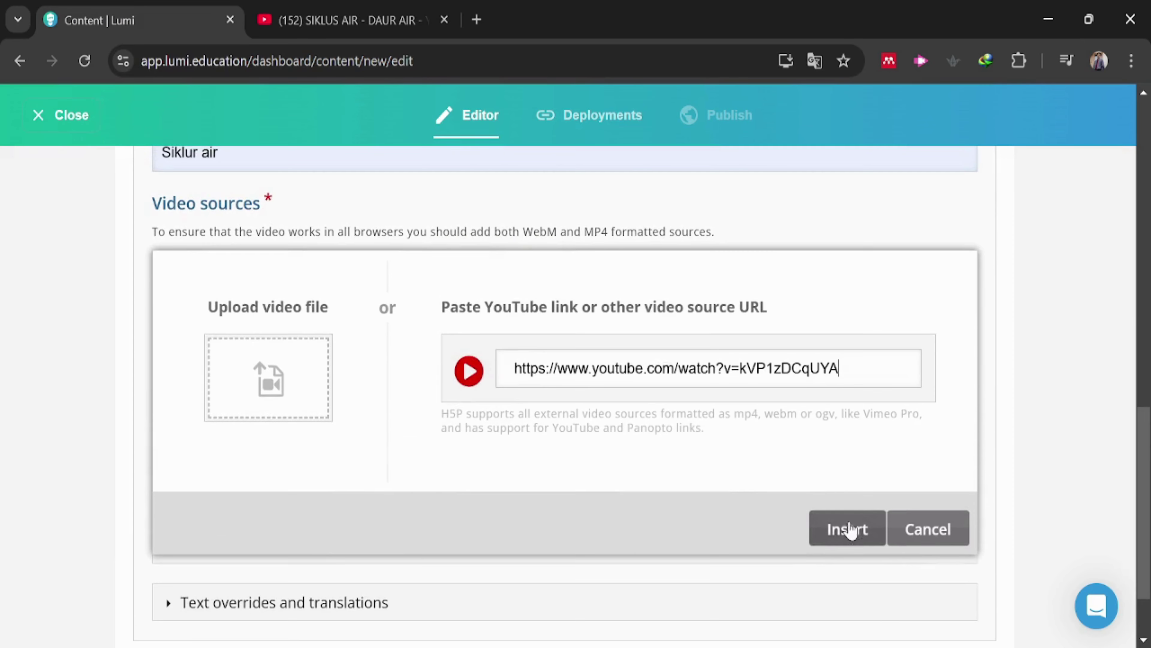
pyautogui.click(847, 535)
pyautogui.scroll(2, 400, 303)
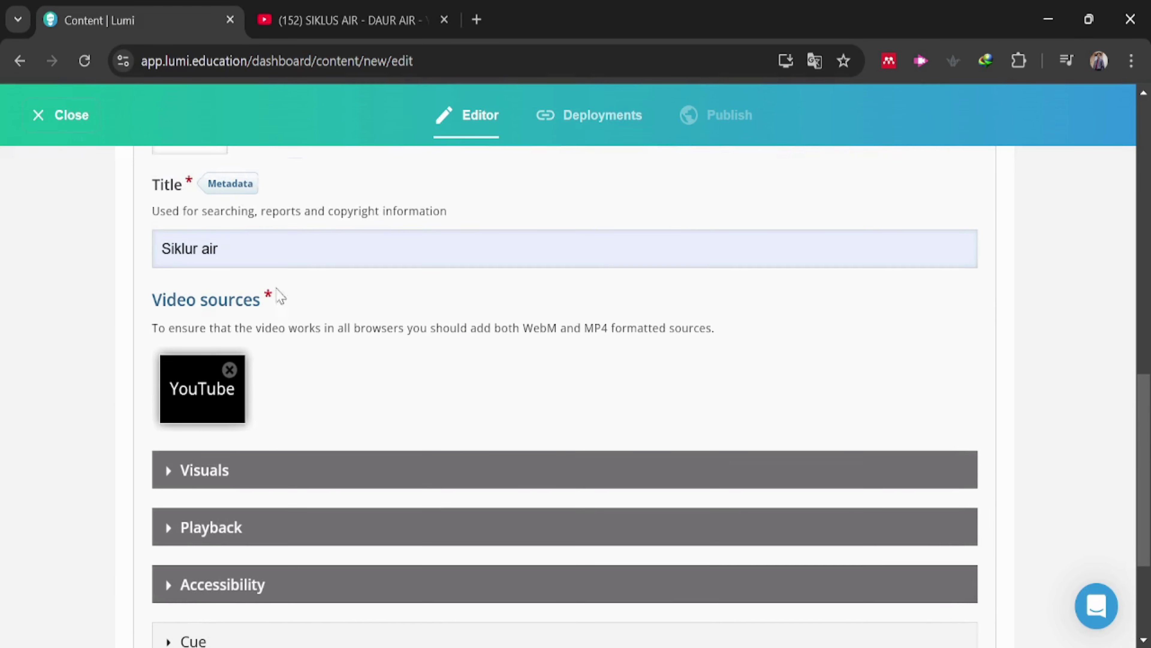
# Review the completed Cornell Notes form, checking the title, instructions, exercise content, video source and remaining settings sections
pyautogui.scroll(-4, 275, 389)
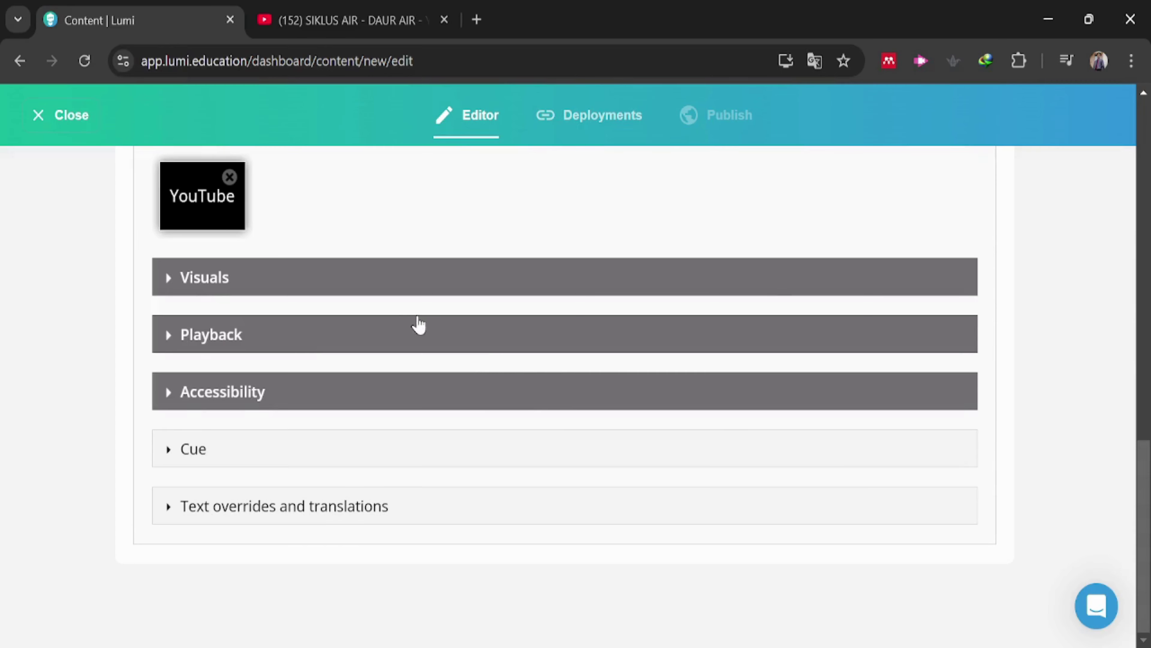
pyautogui.scroll(2, 419, 324)
pyautogui.scroll(-2, 418, 324)
pyautogui.scroll(5, 437, 329)
pyautogui.scroll(8, 441, 326)
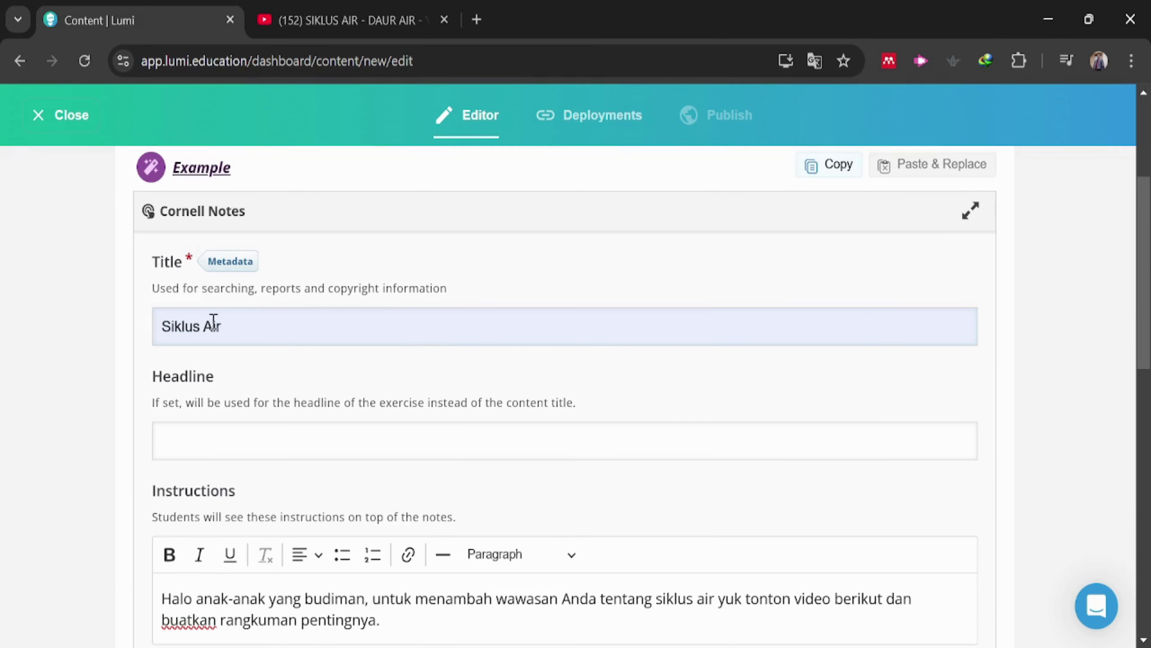
pyautogui.scroll(-2, 266, 320)
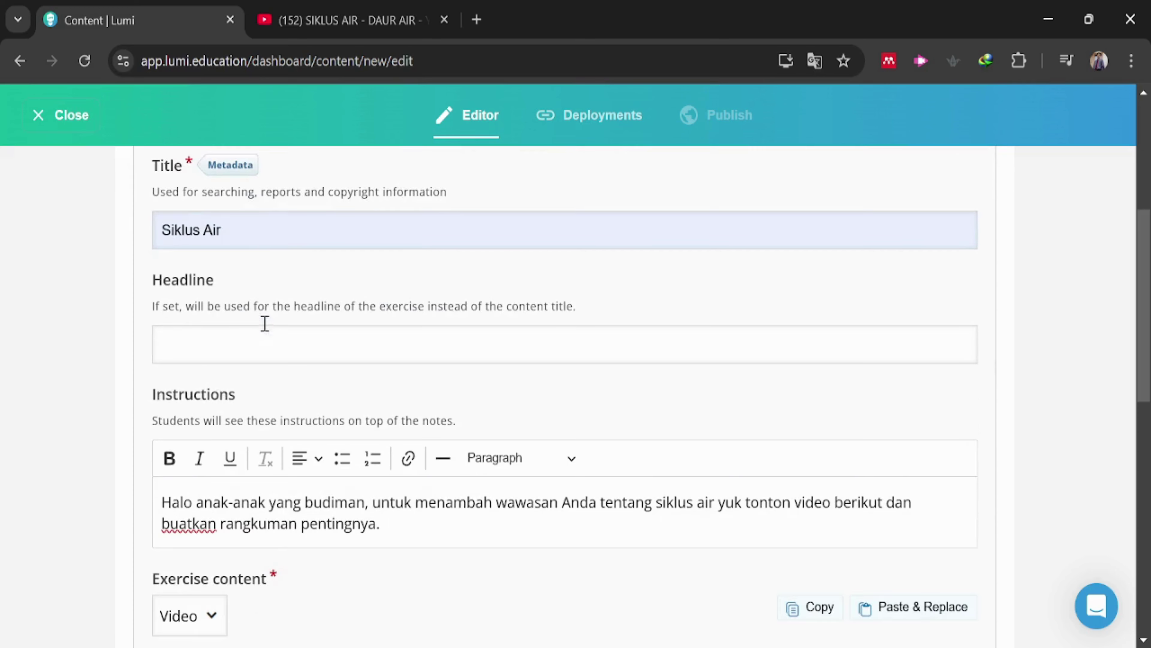
pyautogui.click(259, 233)
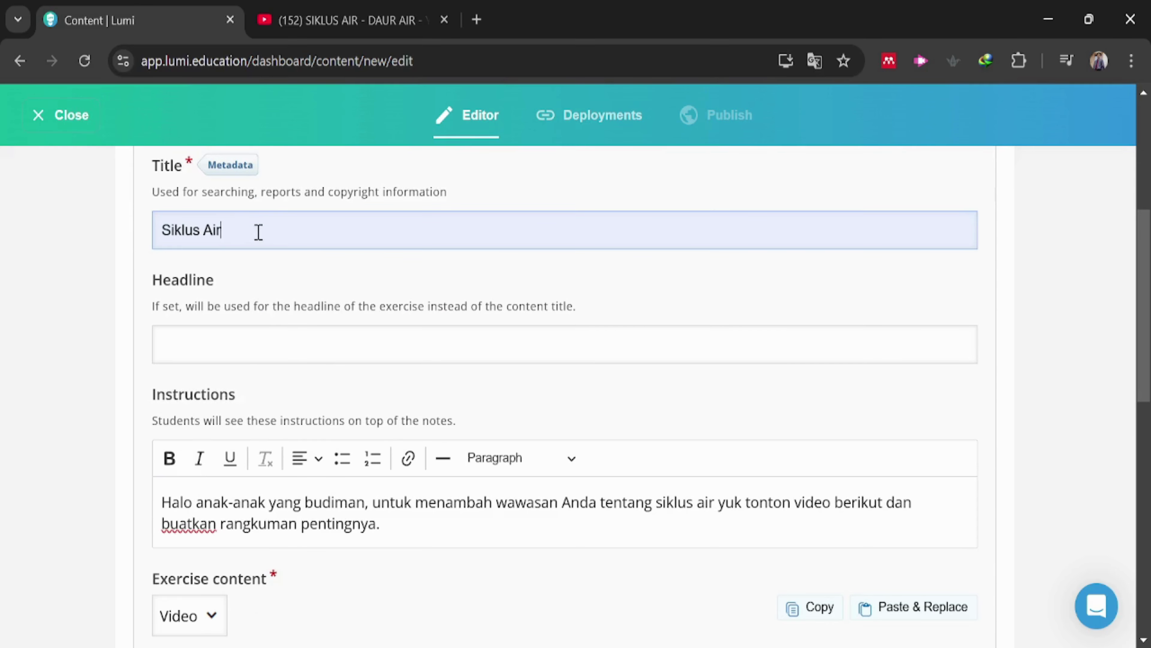
pyautogui.scroll(-4, 131, 319)
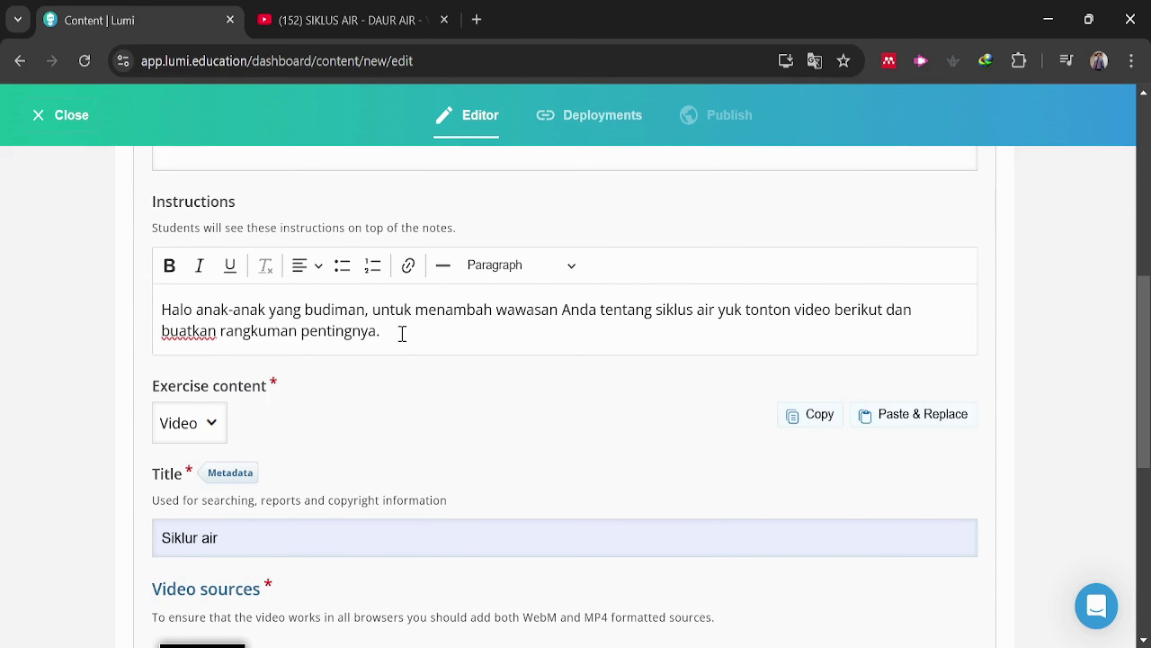
pyautogui.scroll(-2, 402, 334)
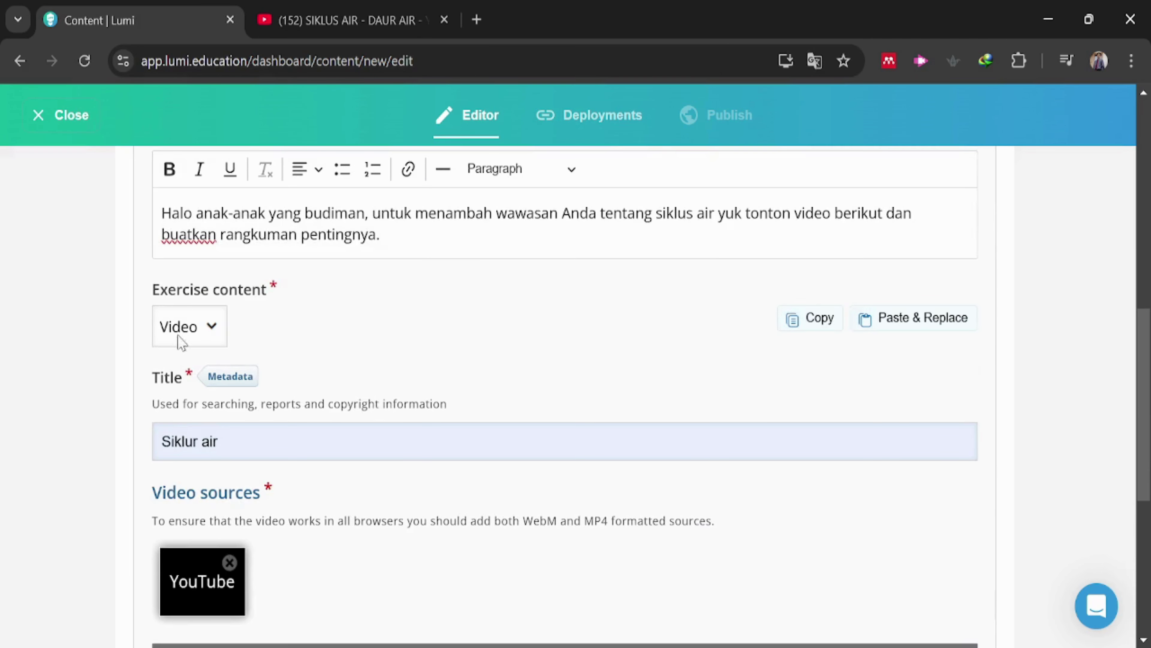
pyautogui.scroll(-6, 208, 359)
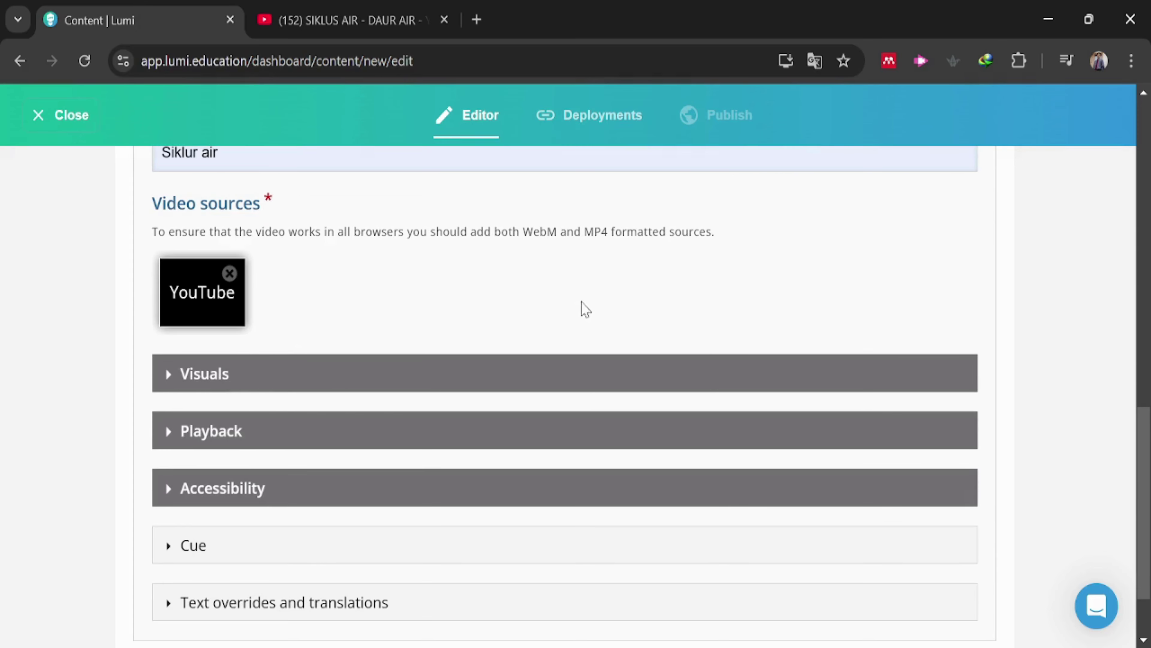
pyautogui.scroll(-2, 542, 308)
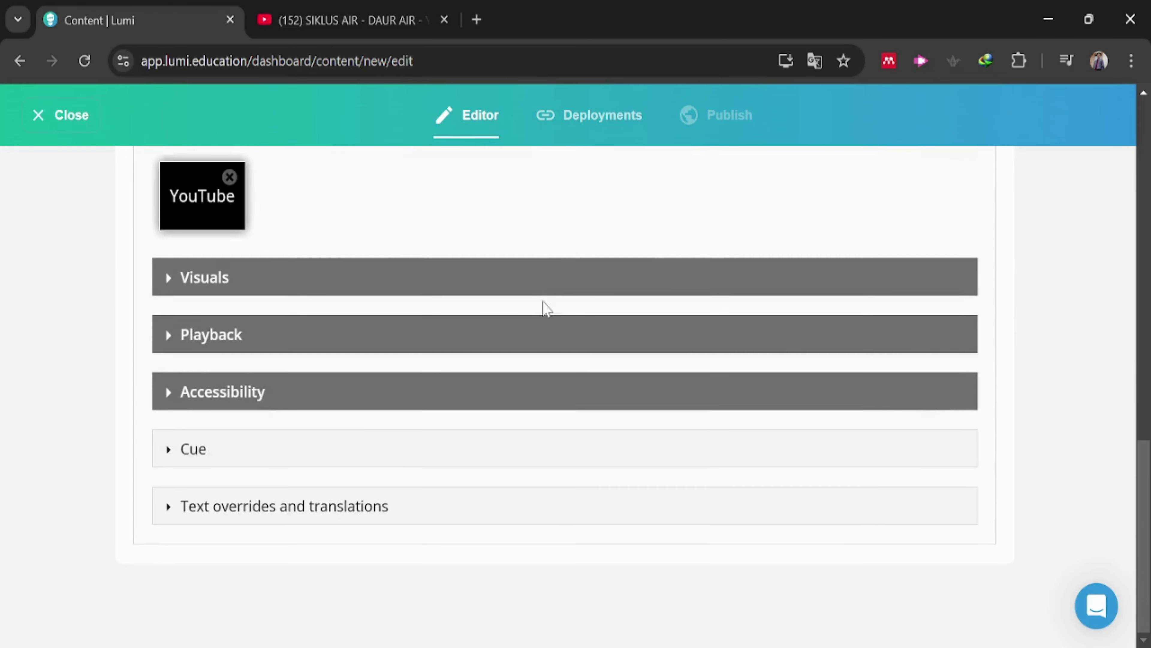
# Save the Cornell Notes content and close the editor, confirming the exit
pyautogui.scroll(20, 984, 347)
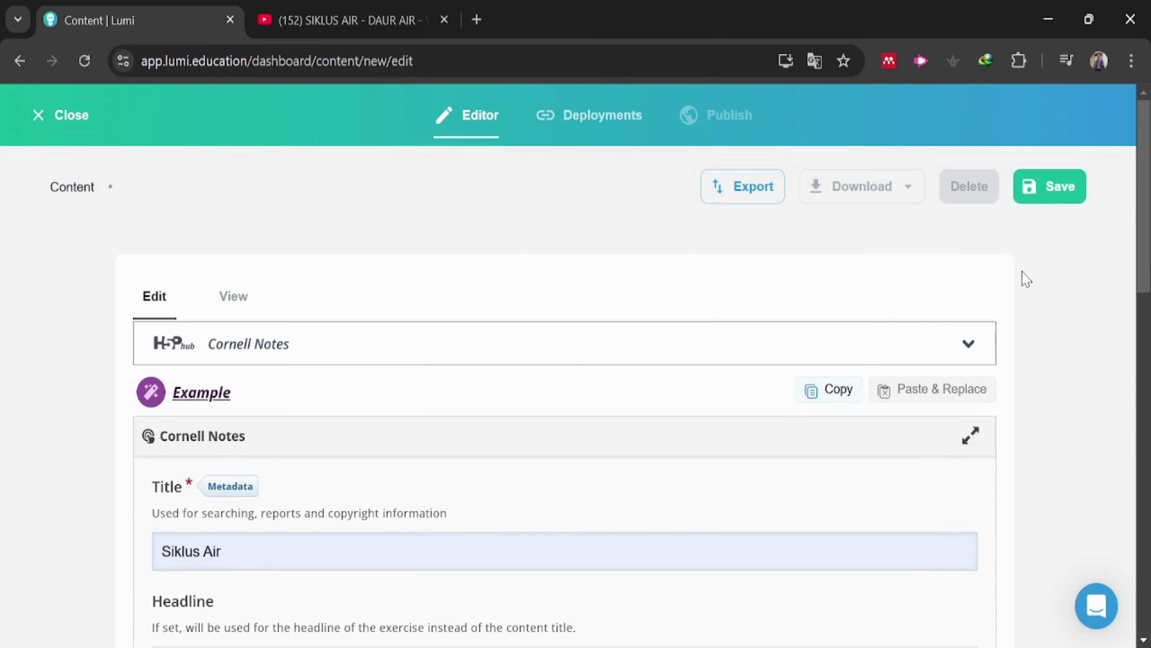
pyautogui.click(1046, 194)
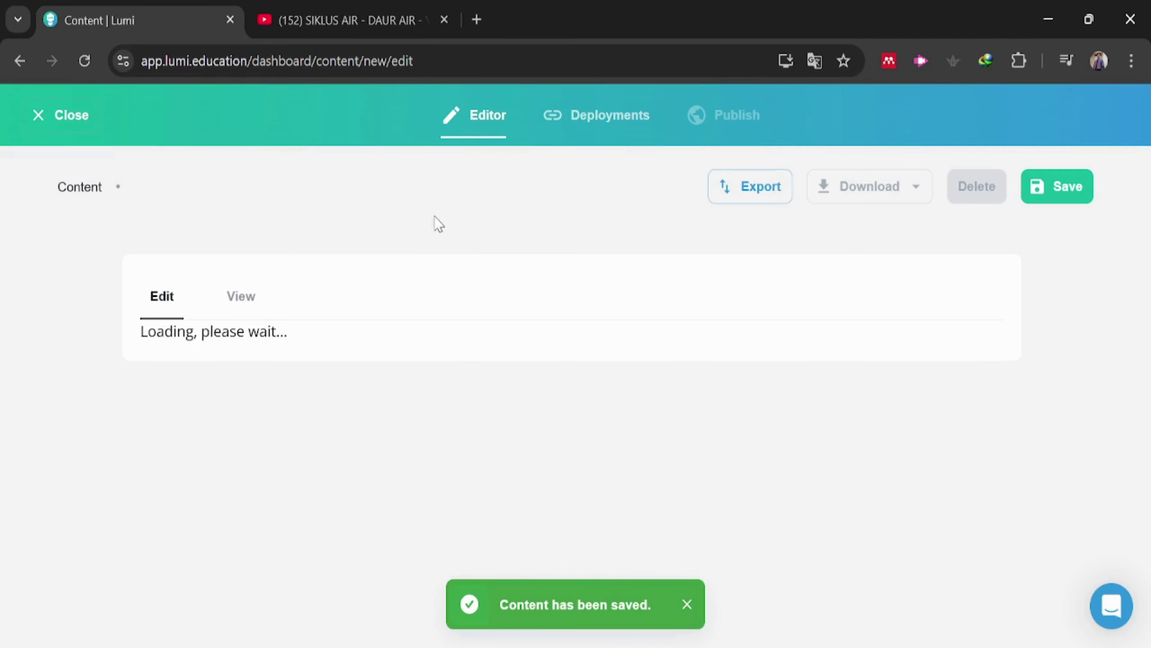
pyautogui.scroll(-10, 473, 273)
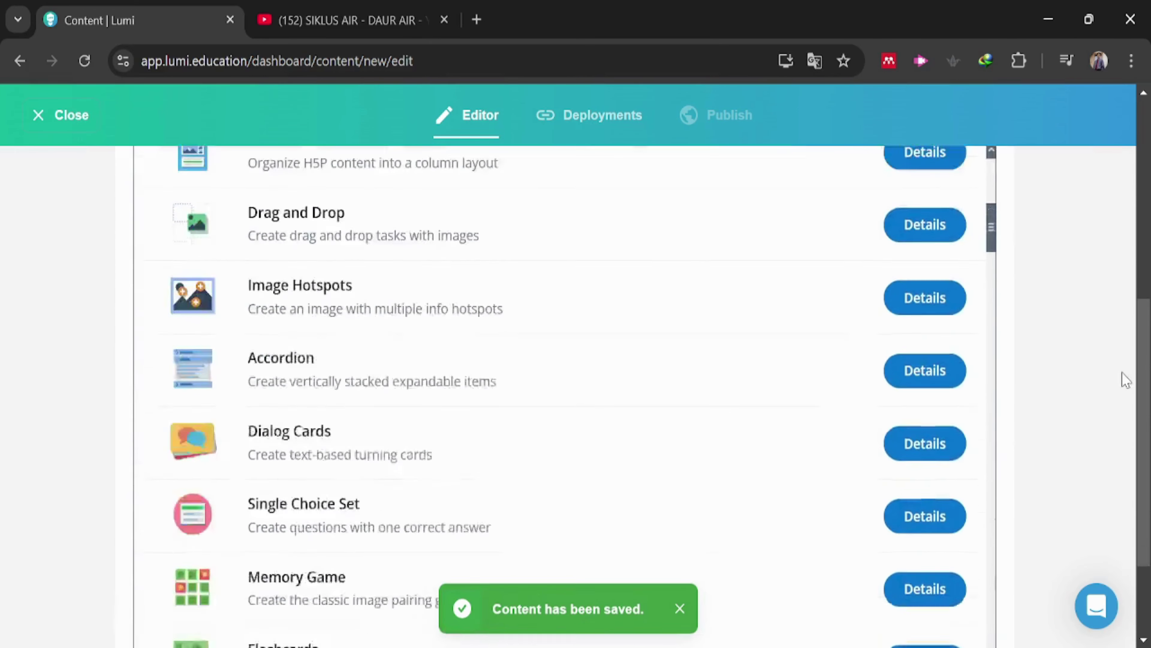
pyautogui.scroll(-3, 1095, 373)
pyautogui.scroll(10, 1087, 365)
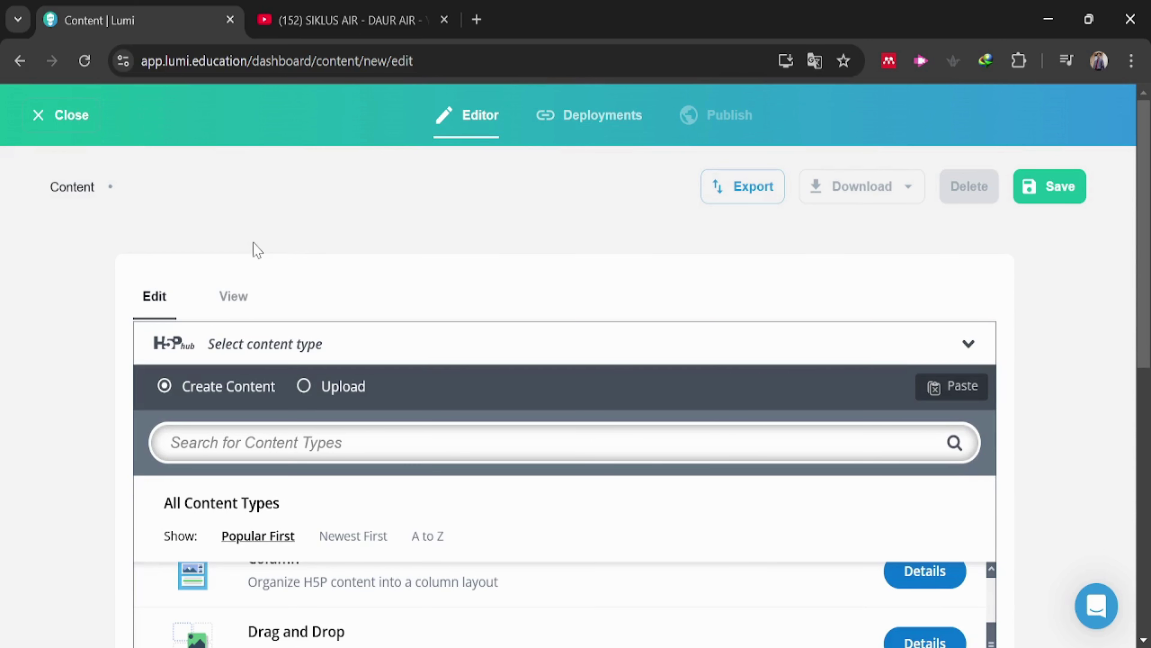
pyautogui.click(39, 118)
pyautogui.click(660, 187)
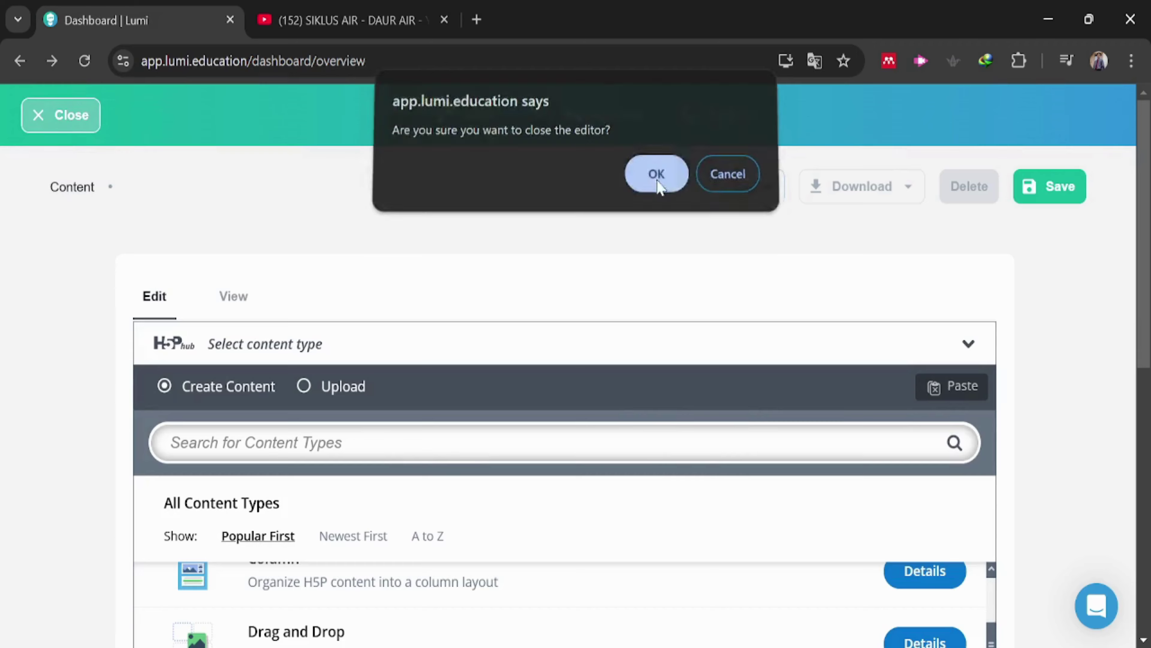
# Open the My content library from the dashboard and go to the last items in the list
pyautogui.scroll(-1, 180, 360)
pyautogui.scroll(7, 180, 360)
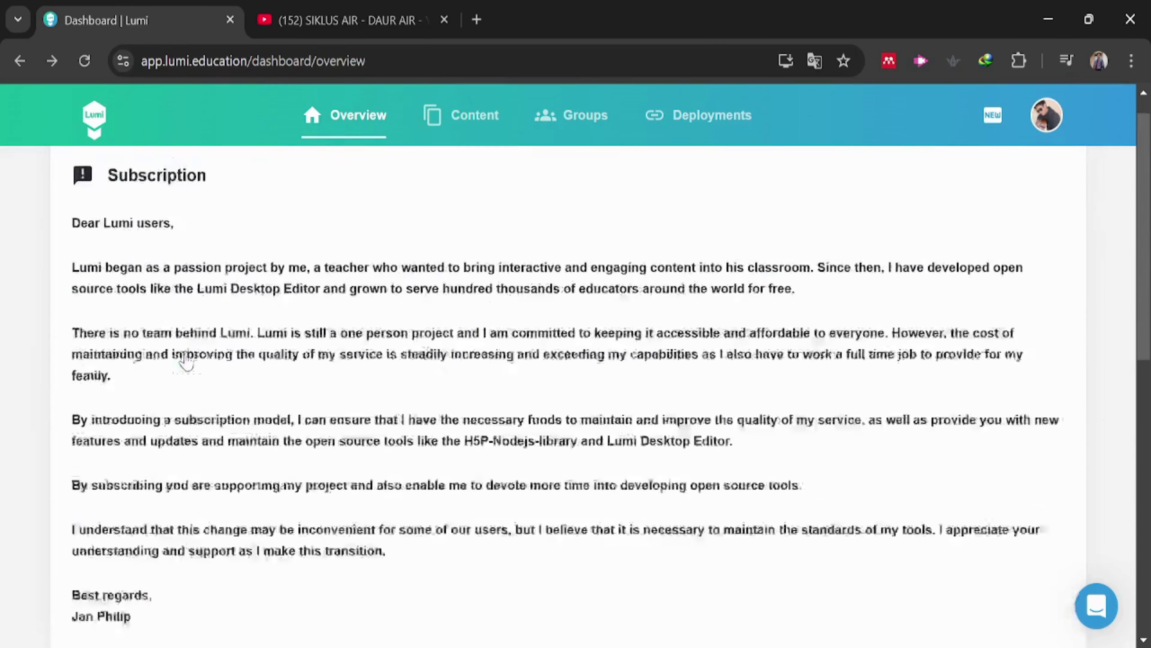
pyautogui.scroll(-6, 180, 360)
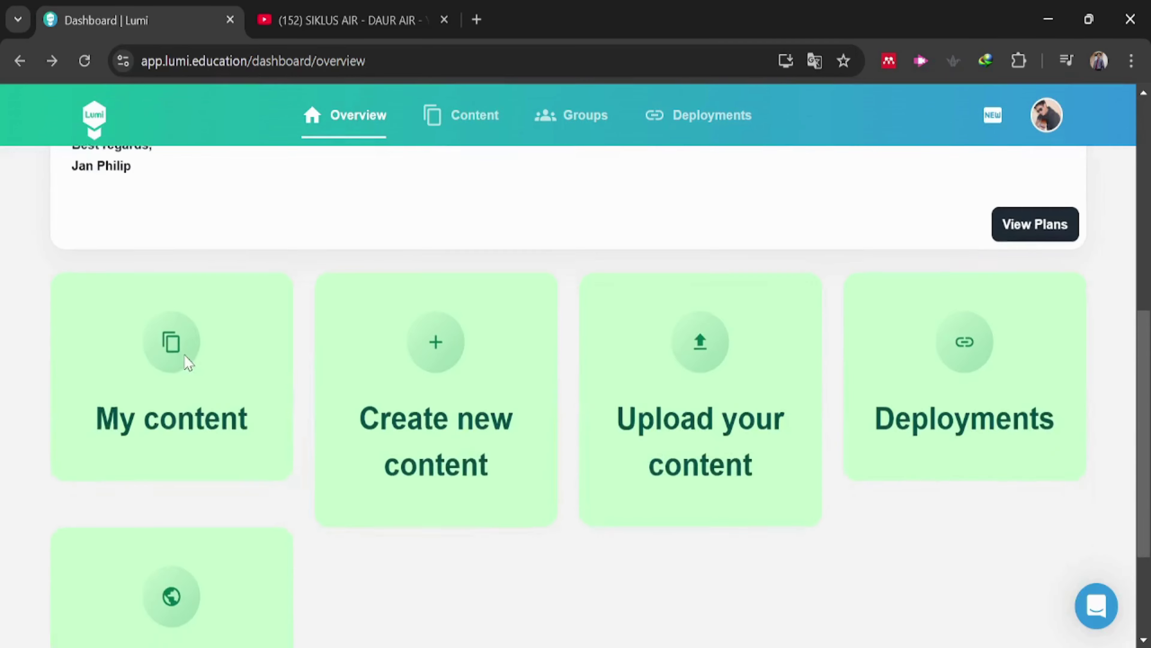
pyautogui.click(182, 433)
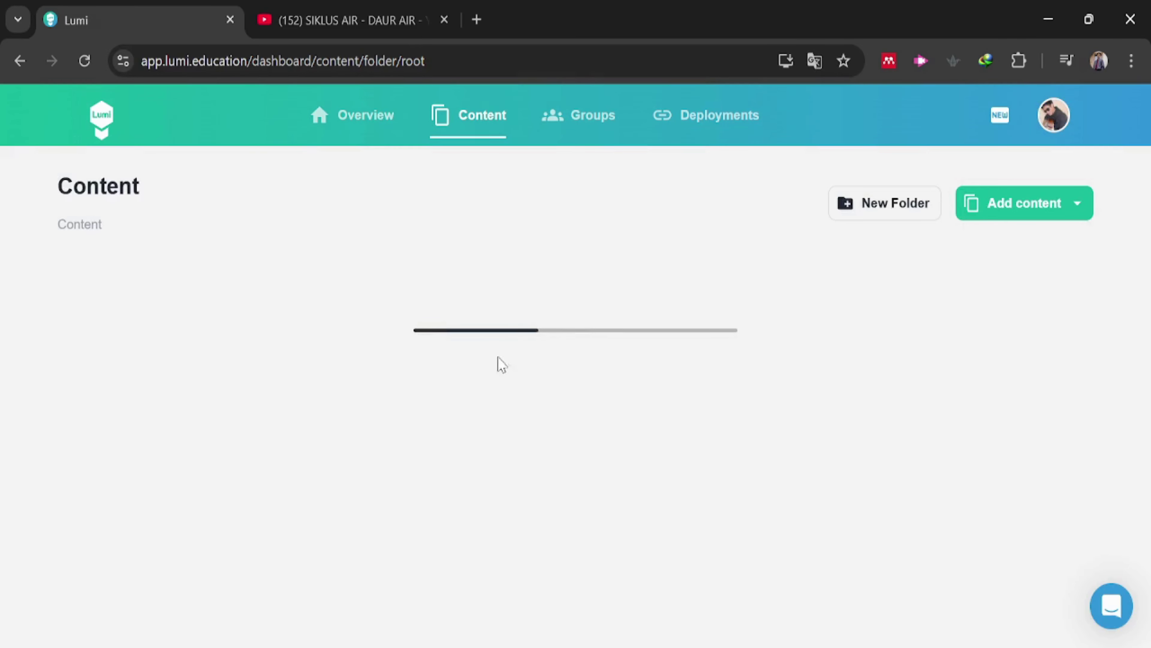
pyautogui.scroll(-8, 414, 370)
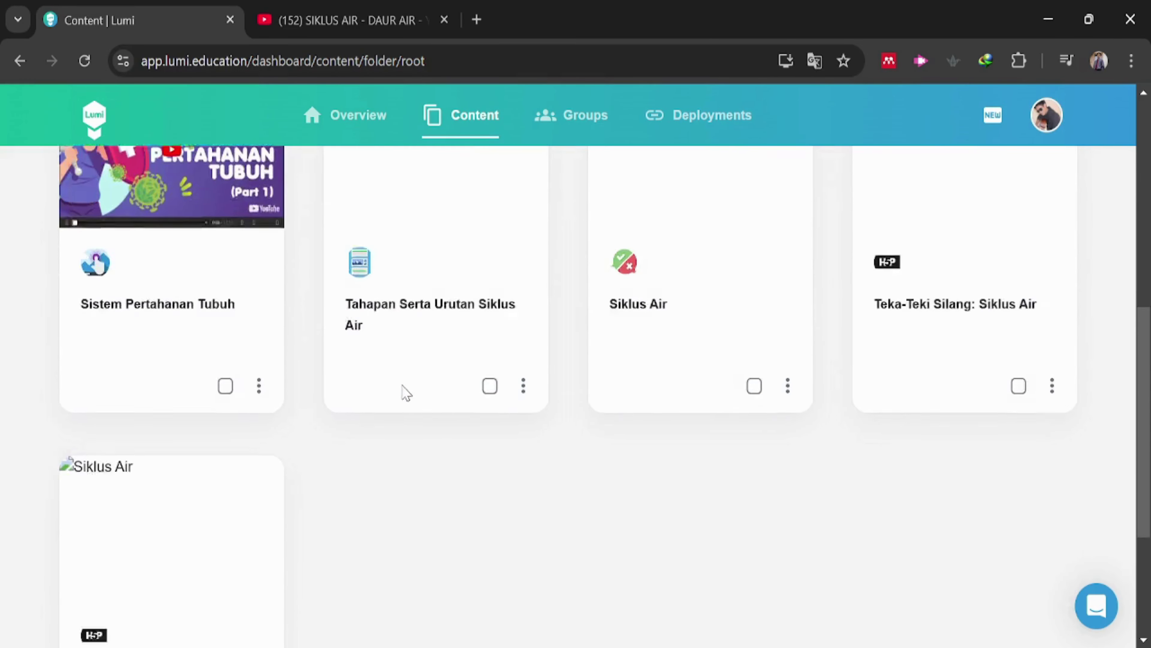
# Open the last Siklus Air item in the content library and skim its preview from beginning to end
pyautogui.scroll(-3, 406, 392)
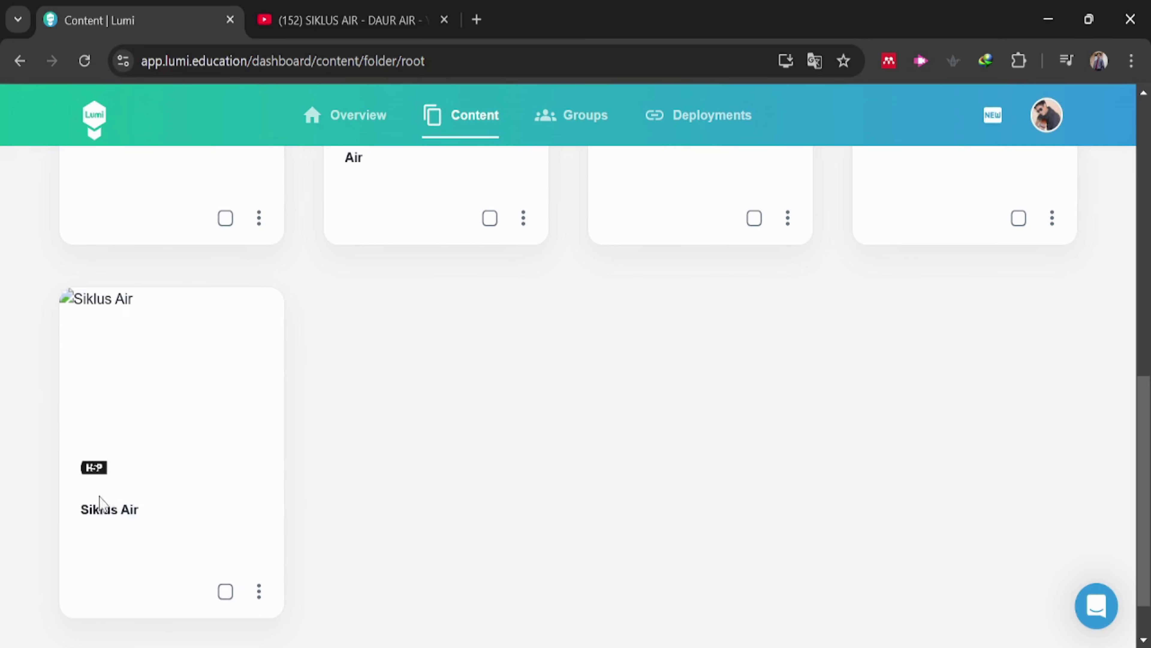
pyautogui.click(109, 509)
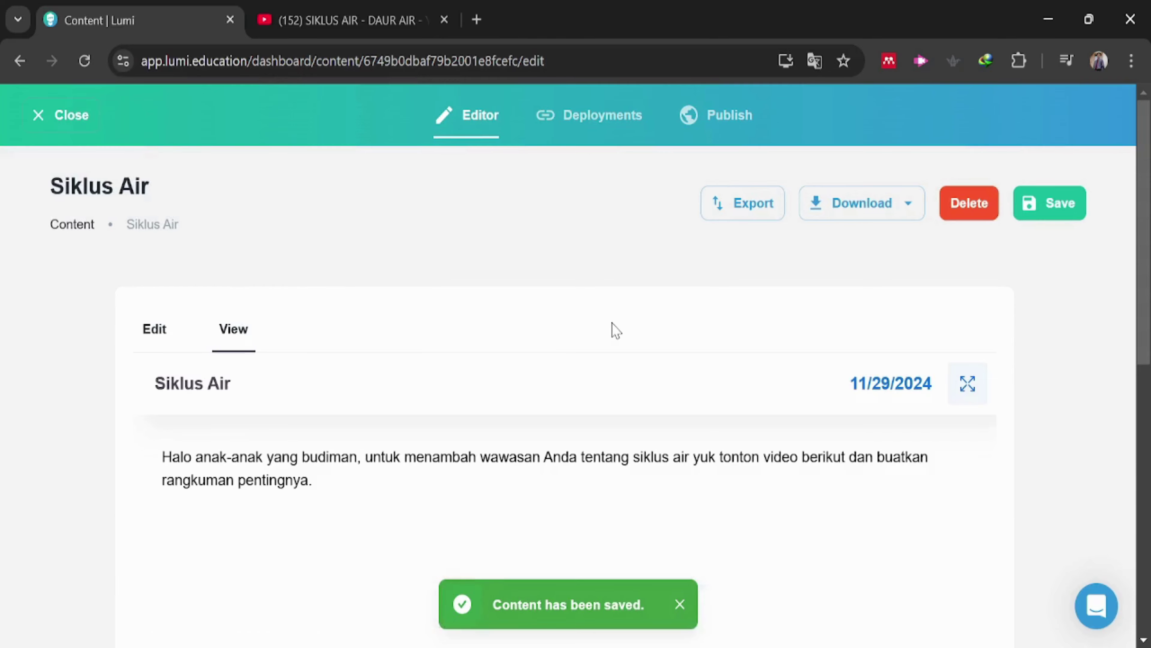
pyautogui.scroll(-4, 612, 327)
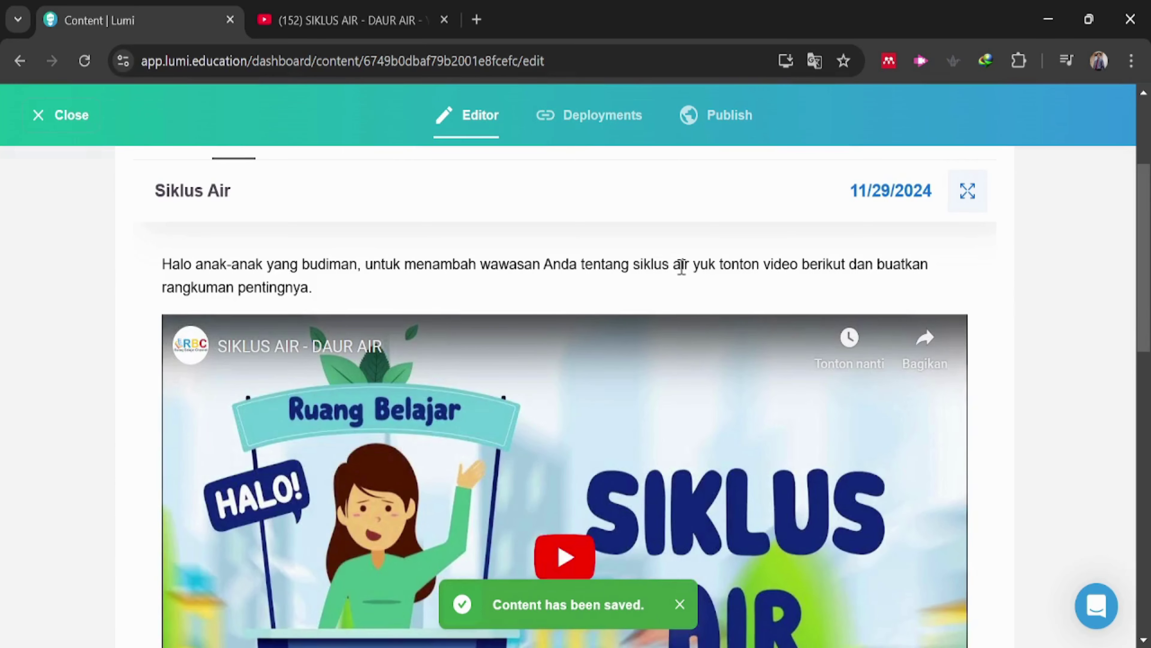
pyautogui.scroll(-8, 505, 247)
pyautogui.scroll(-8, 502, 251)
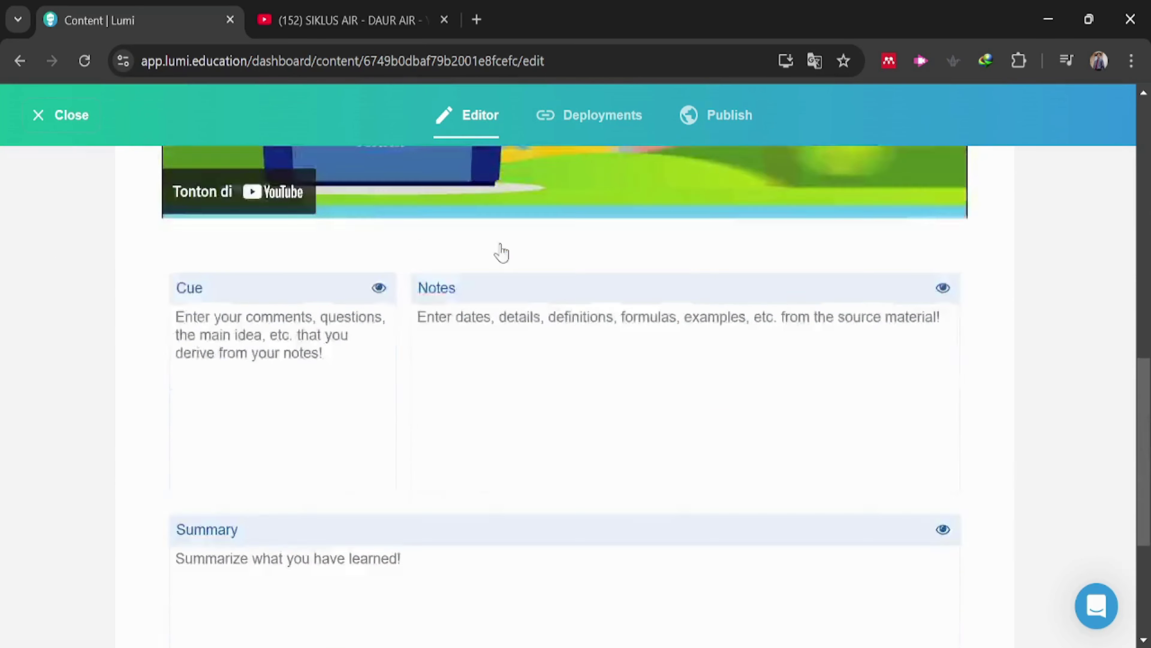
pyautogui.scroll(14, 499, 249)
pyautogui.scroll(4, 502, 253)
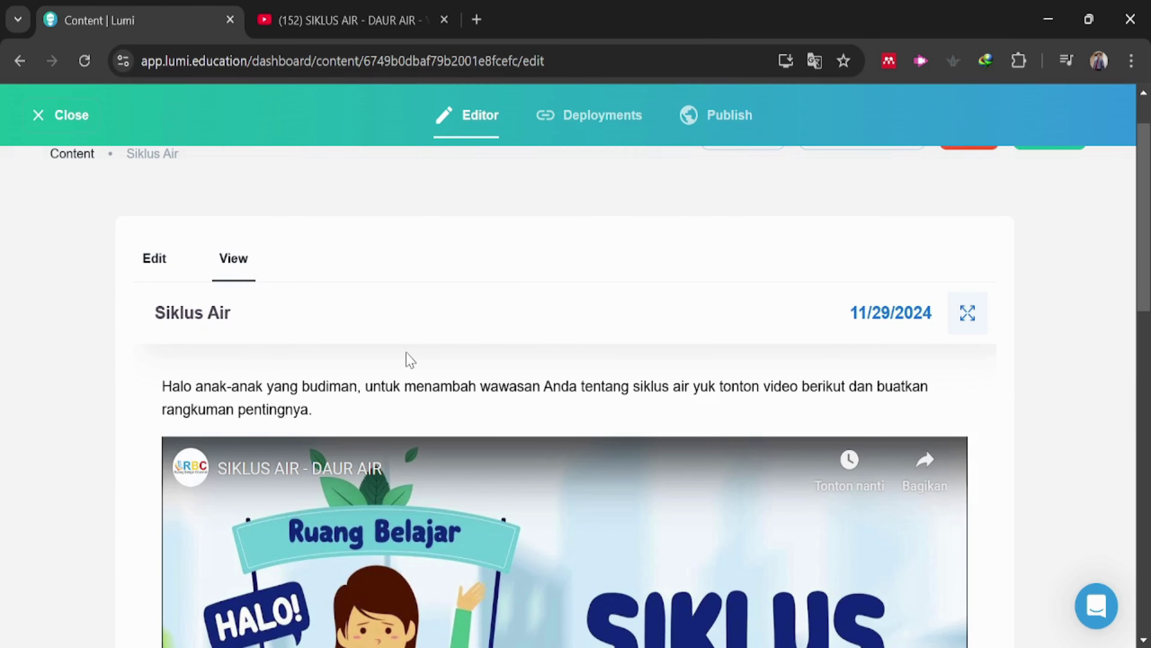
pyautogui.scroll(2, 407, 354)
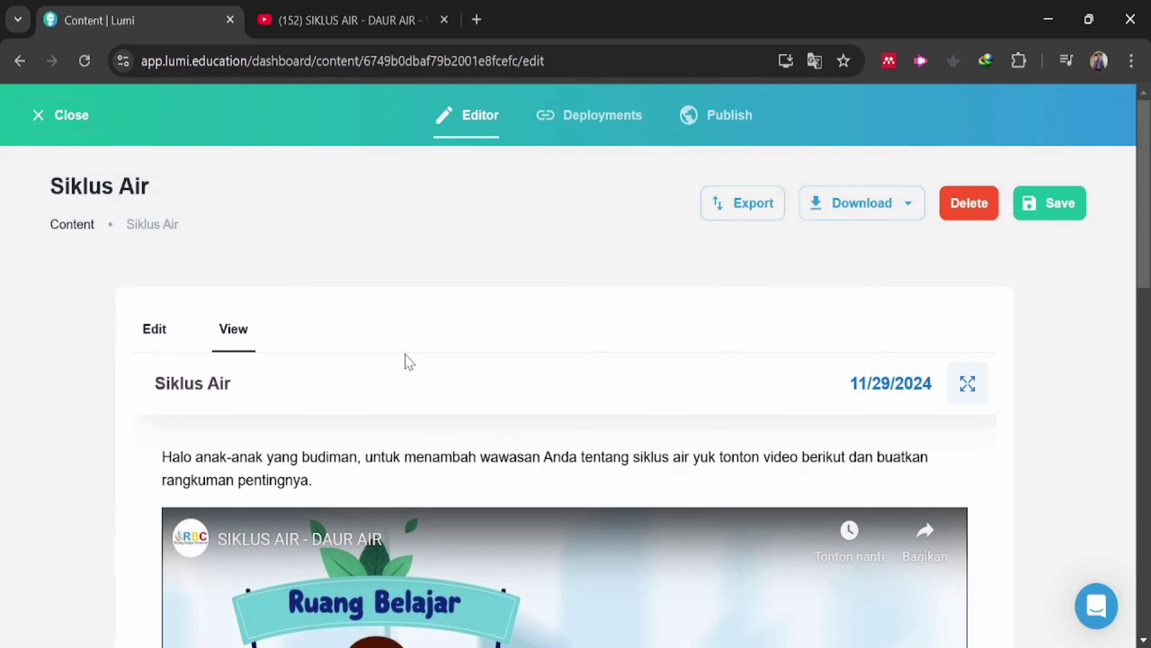
# Examine the Siklus Air preview in detail: the instructions, the embedded video, and the Cue, Notes and Summary fields
pyautogui.scroll(-2, 406, 358)
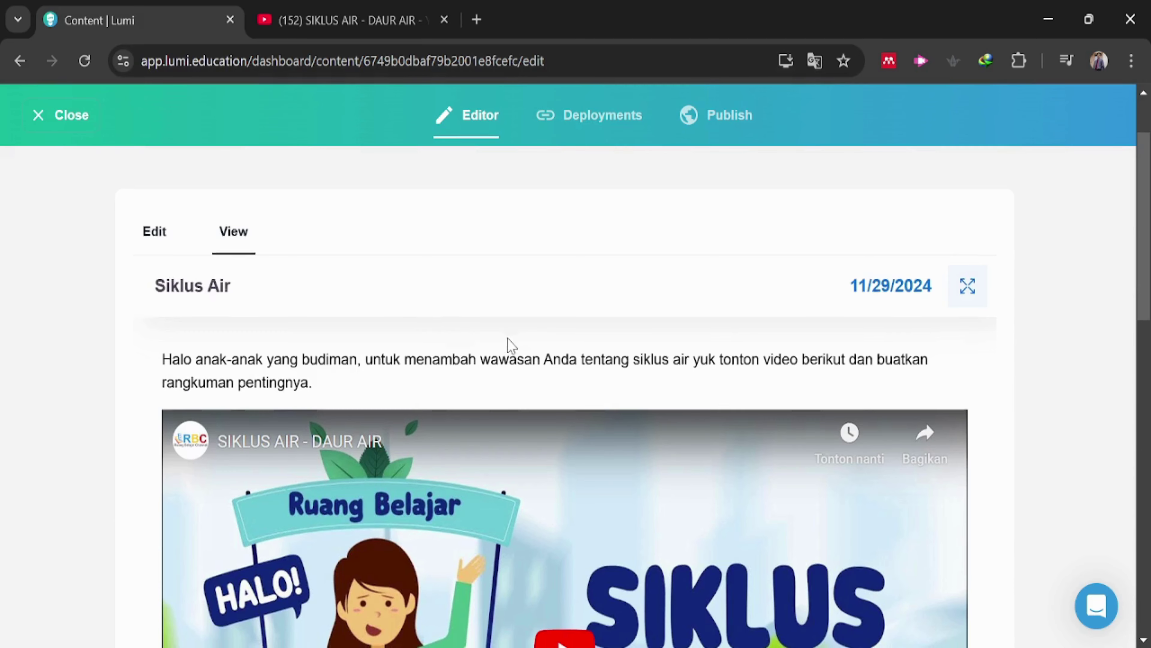
pyautogui.scroll(-2, 510, 342)
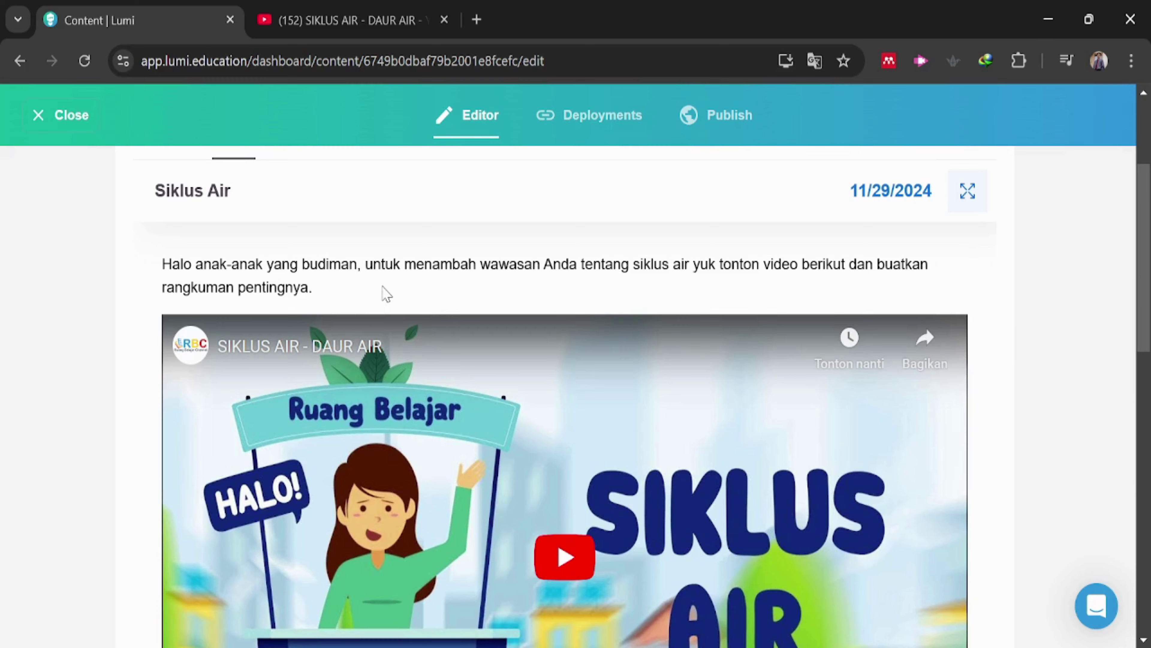
pyautogui.scroll(-4, 386, 292)
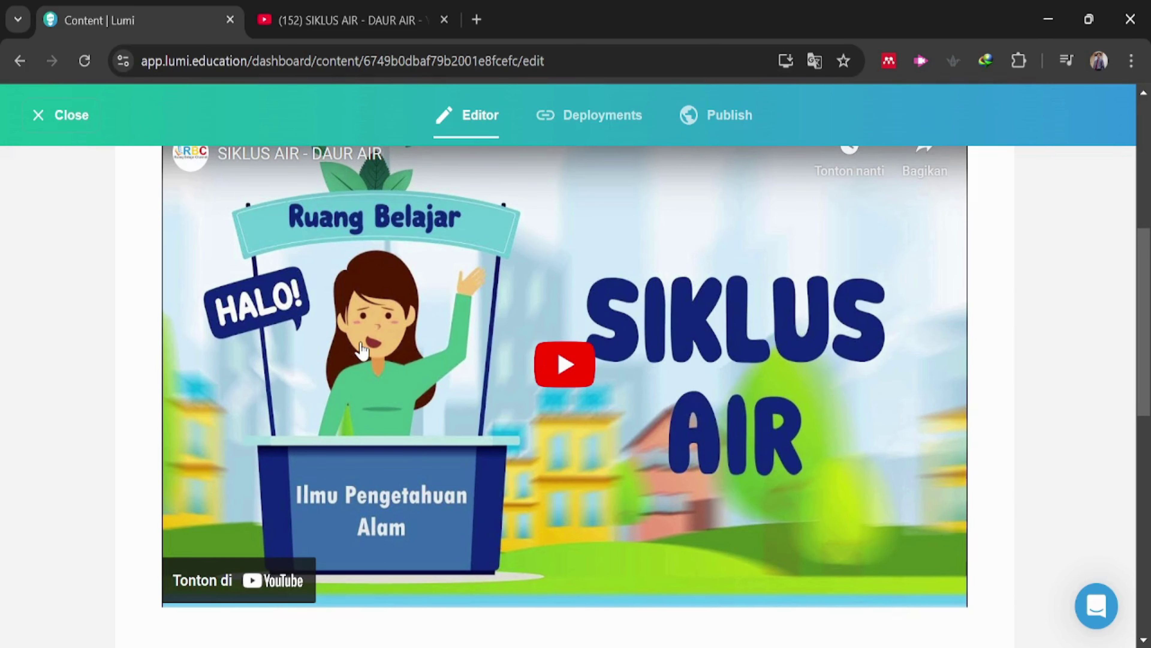
pyautogui.scroll(2, 362, 352)
pyautogui.scroll(-2, 563, 362)
pyautogui.scroll(-2, 576, 362)
pyautogui.scroll(-3, 585, 353)
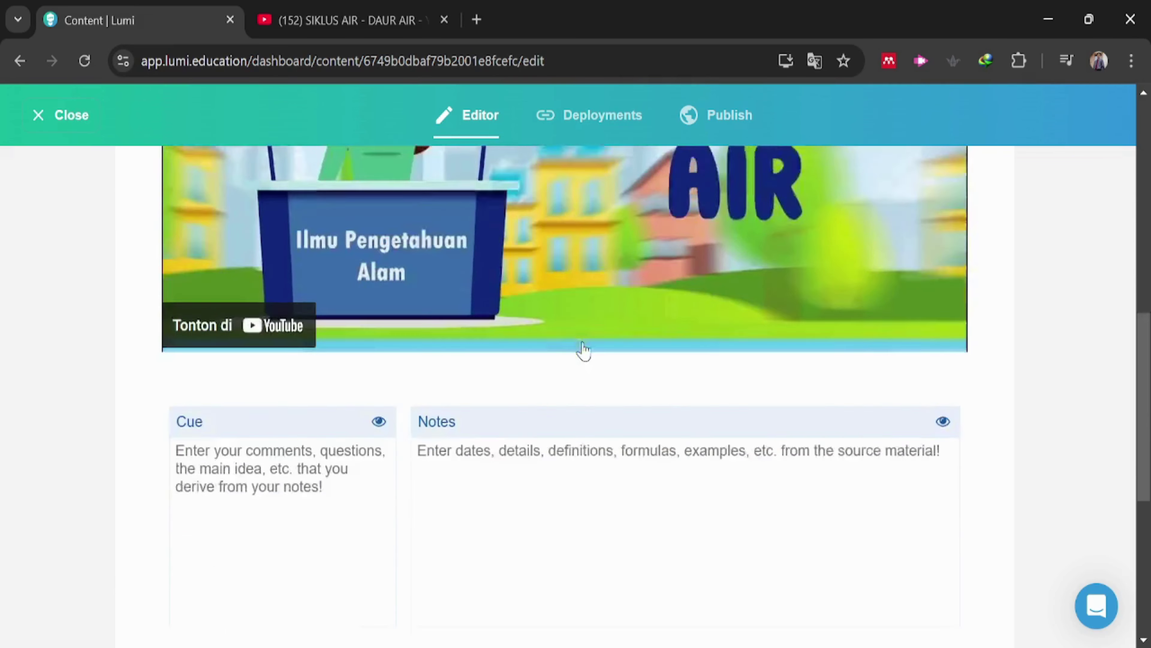
pyautogui.scroll(-3, 582, 350)
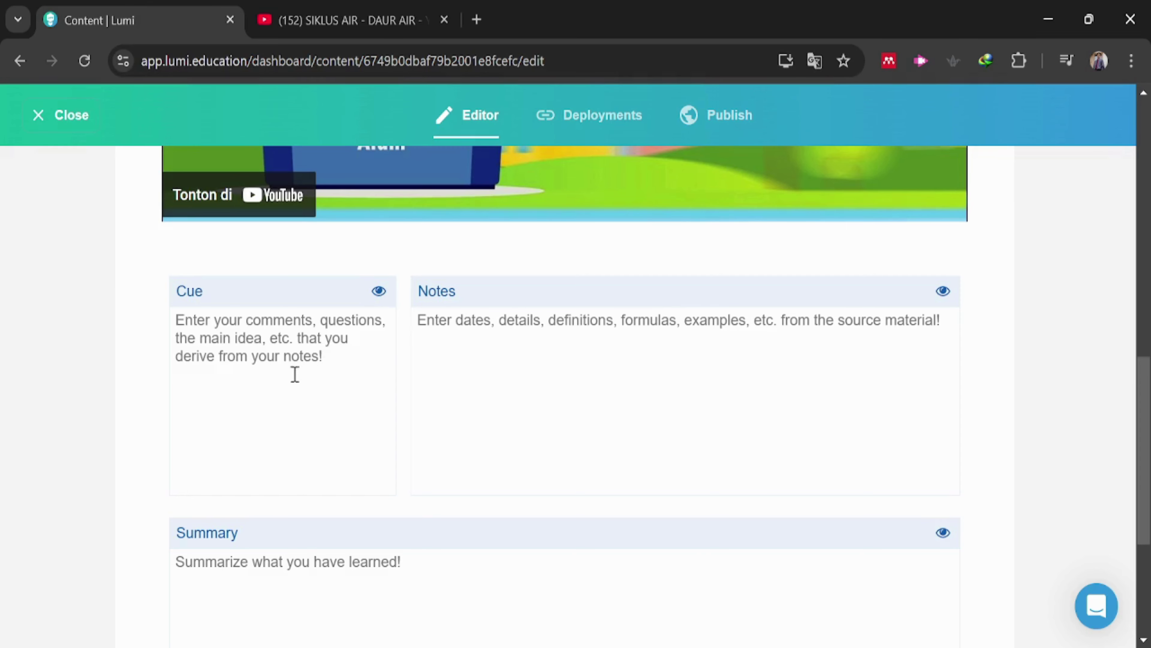
pyautogui.scroll(8, 319, 373)
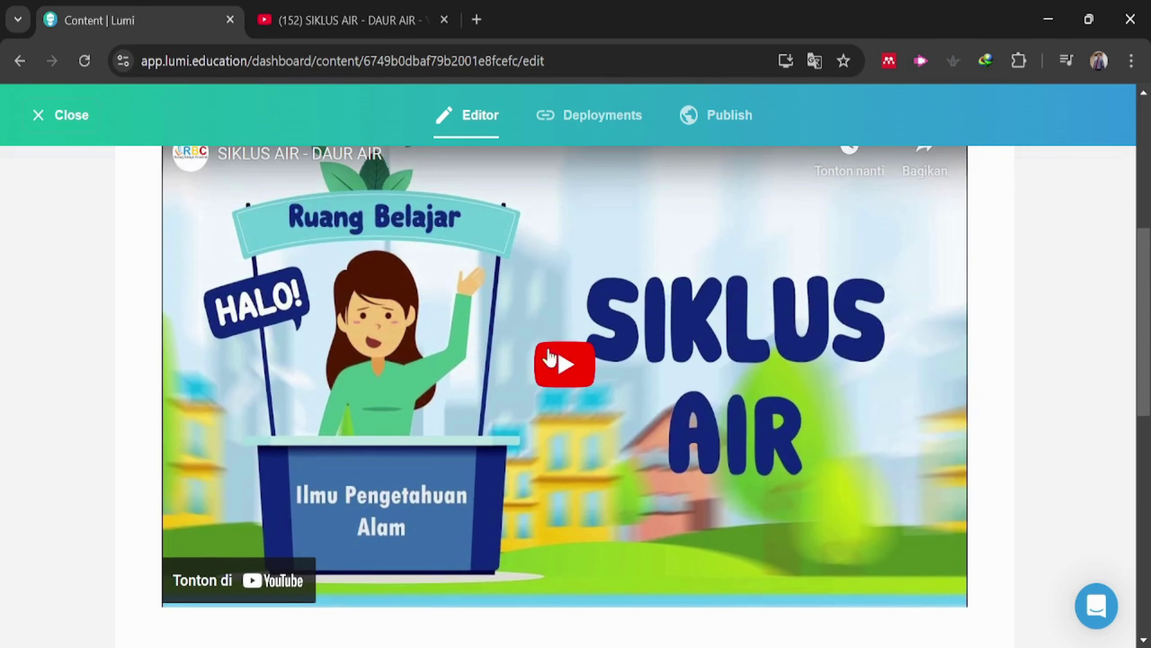
pyautogui.scroll(-10, 503, 379)
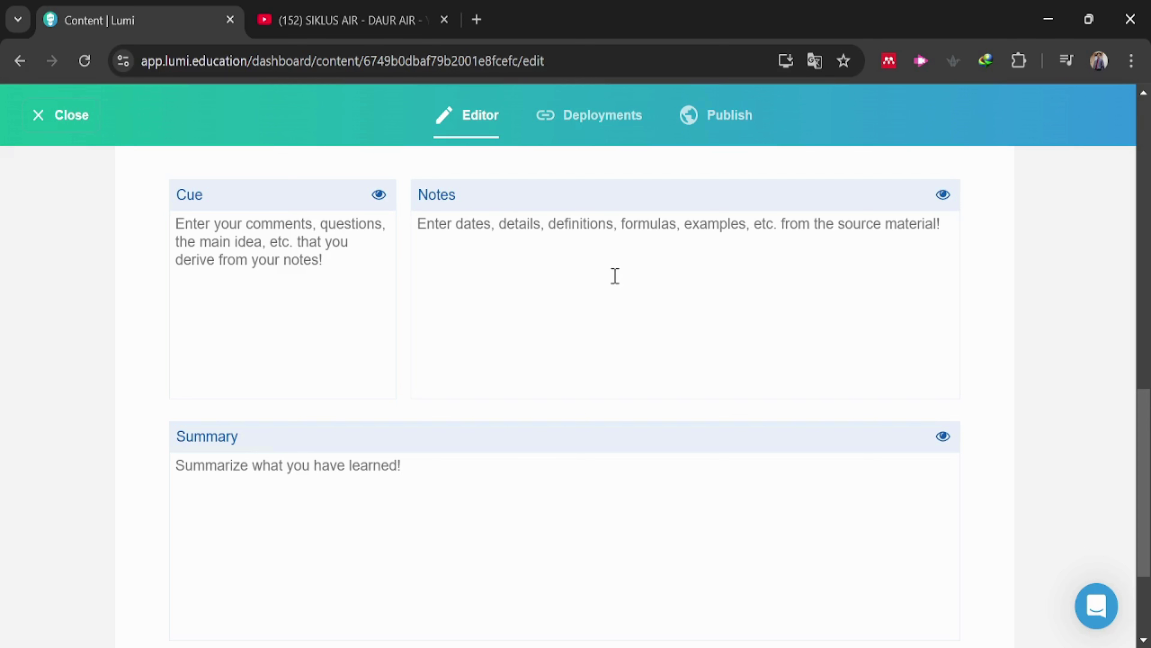
pyautogui.scroll(-3, 570, 277)
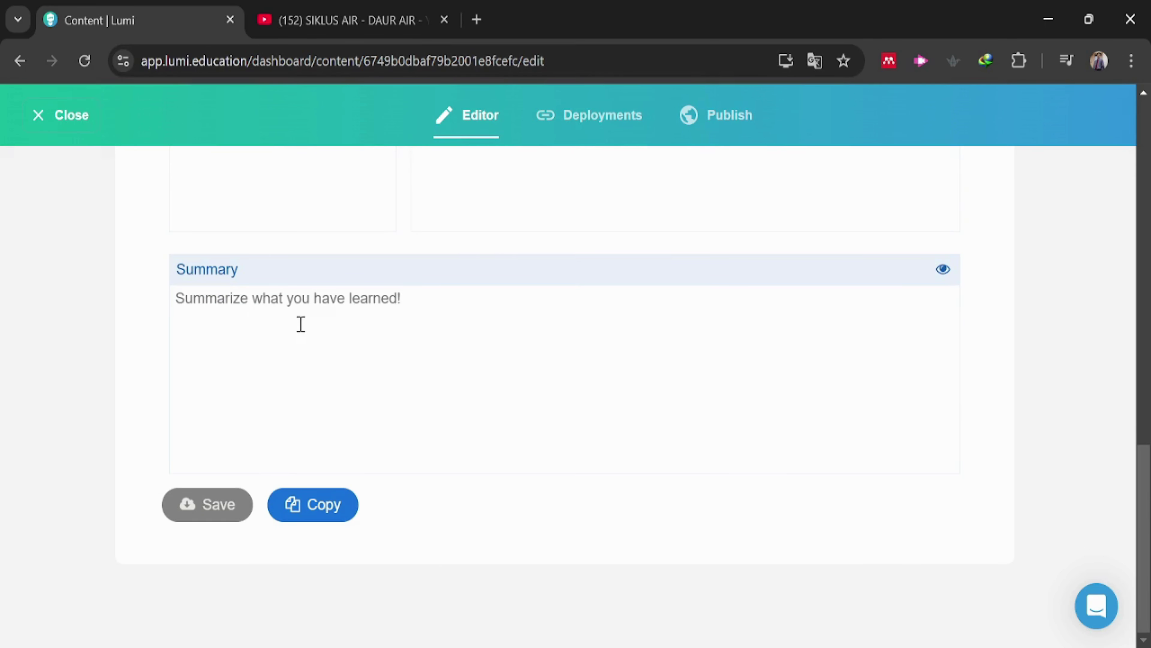
# Compare the embedded video with the note fields below it again and return to the start of the Siklus Air preview
pyautogui.scroll(9, 420, 352)
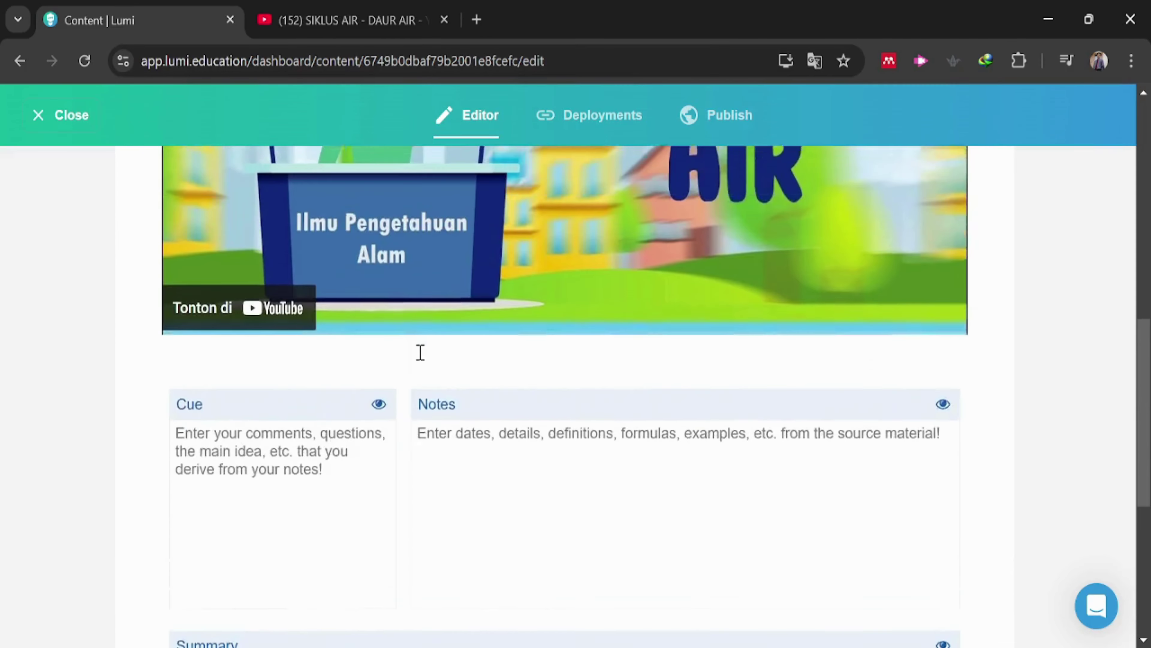
pyautogui.scroll(3, 618, 338)
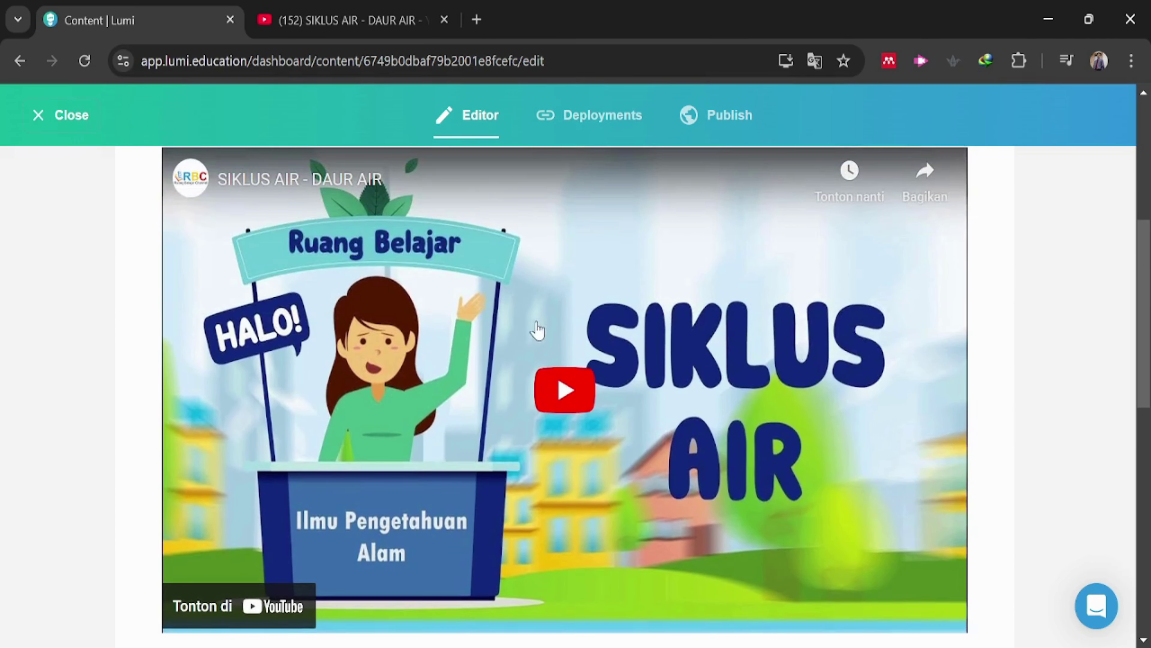
pyautogui.scroll(-8, 534, 330)
pyautogui.scroll(-5, 526, 336)
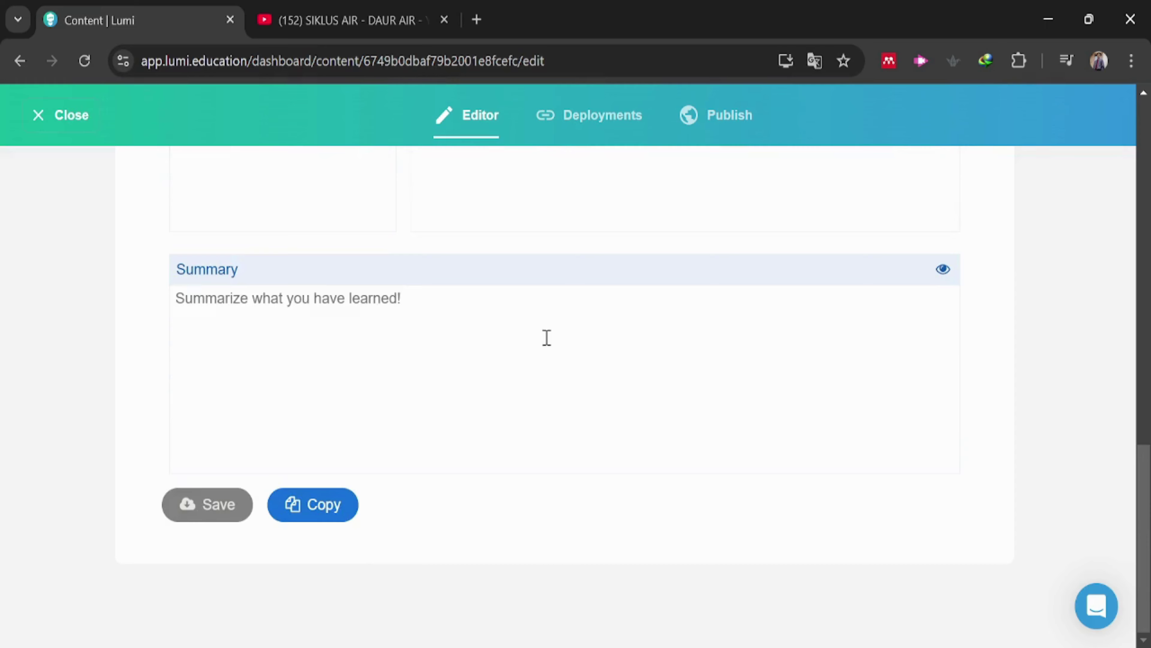
pyautogui.scroll(2, 546, 340)
pyautogui.scroll(4, 553, 336)
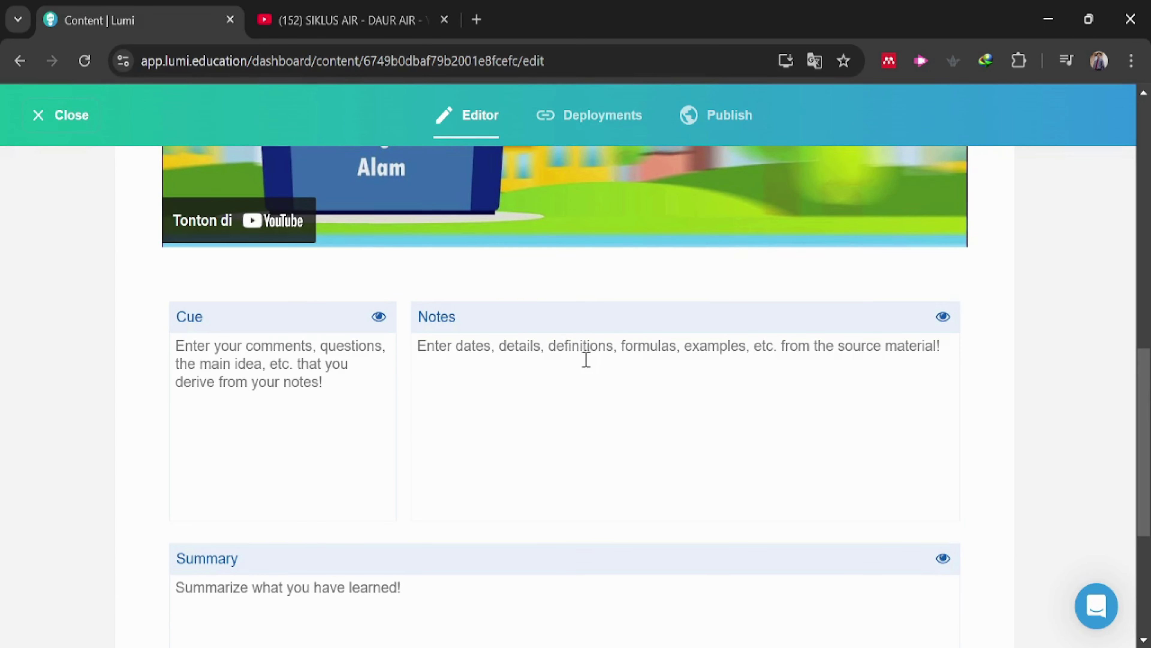
pyautogui.scroll(-2, 585, 362)
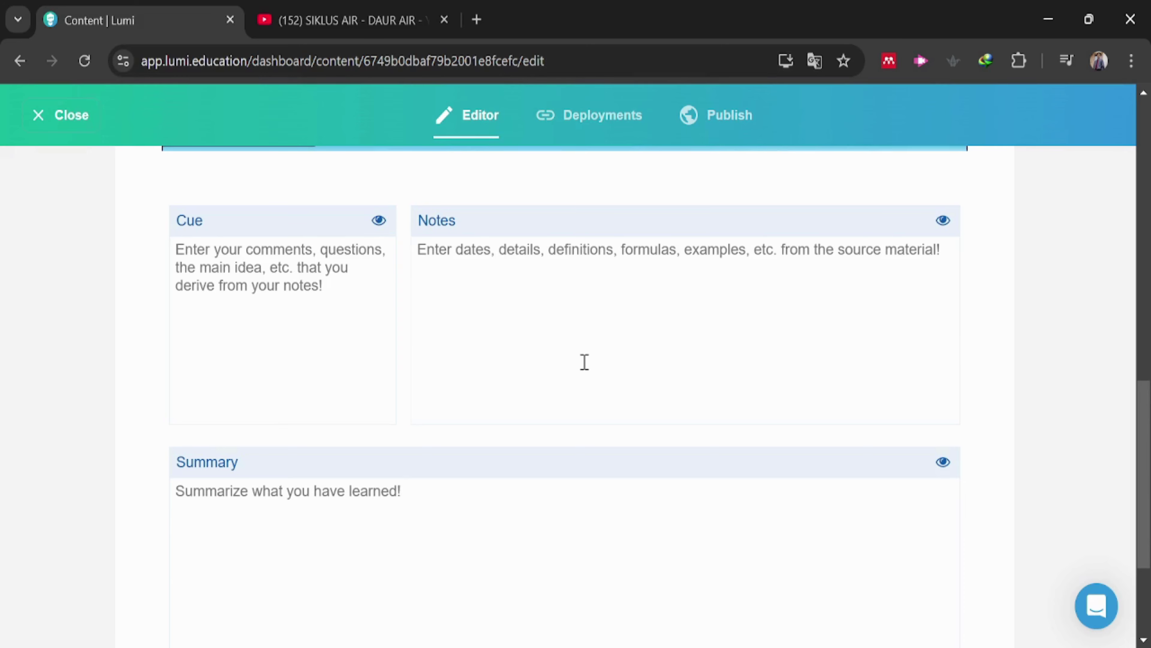
pyautogui.scroll(10, 584, 361)
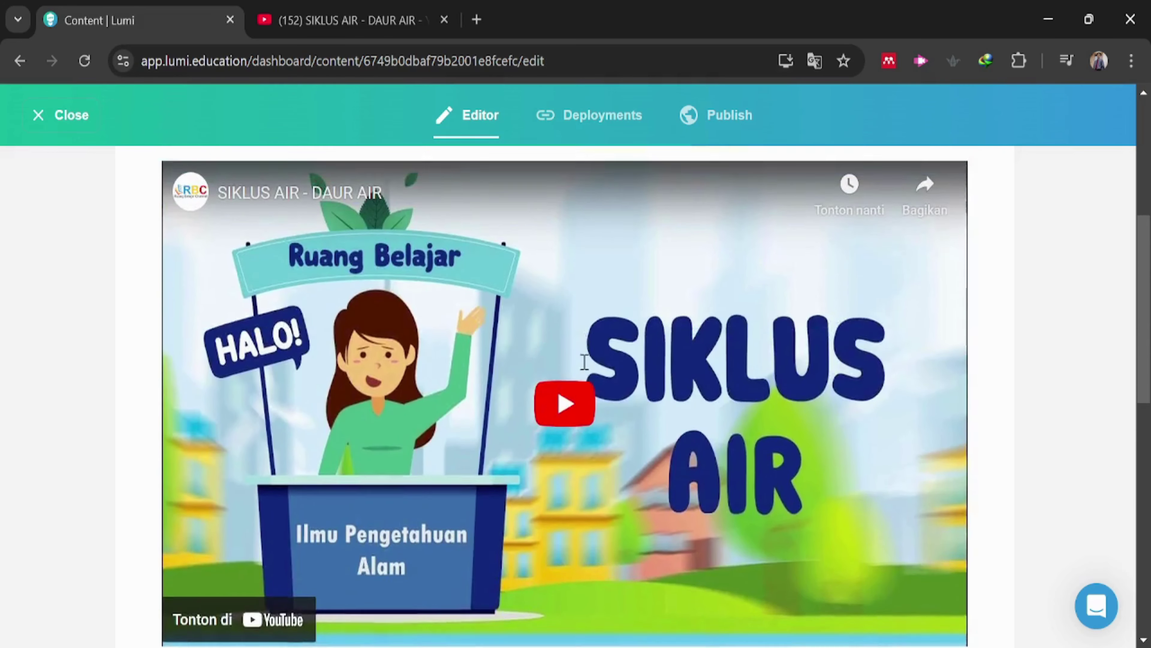
pyautogui.scroll(-2, 585, 361)
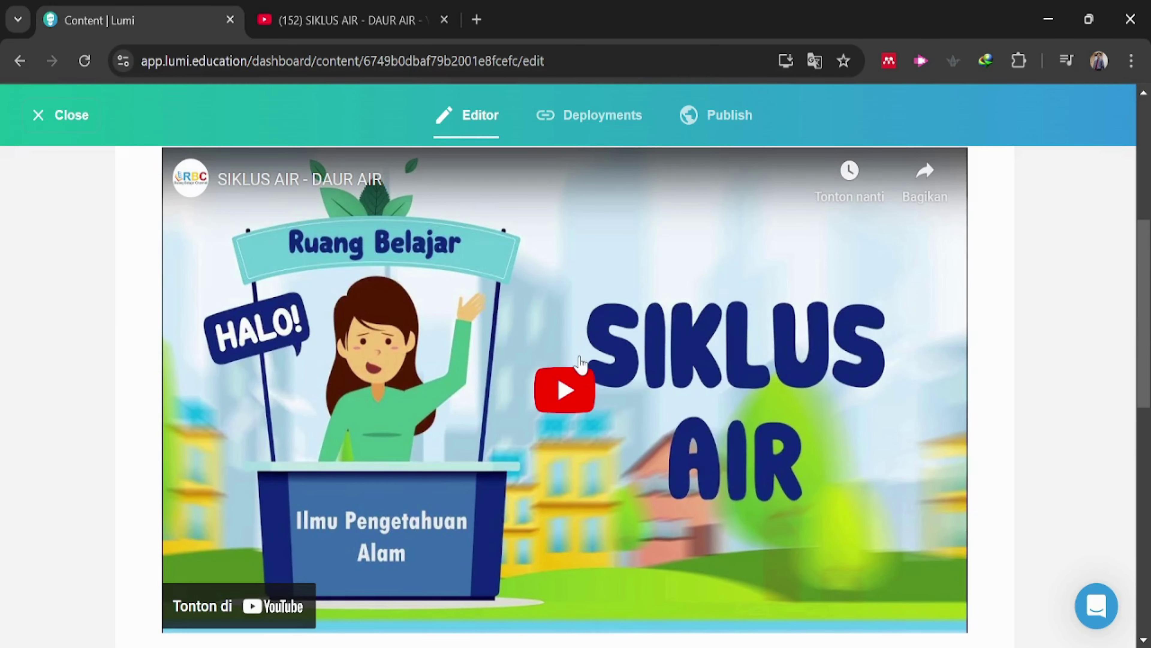
pyautogui.scroll(-8, 581, 363)
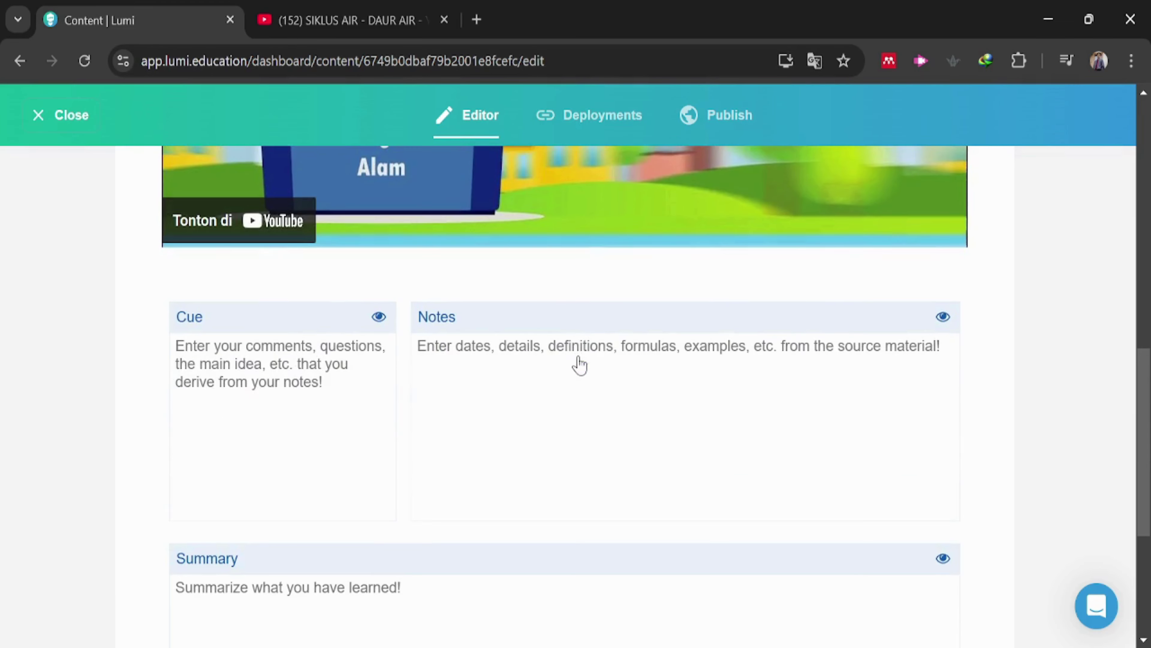
pyautogui.scroll(-6, 579, 365)
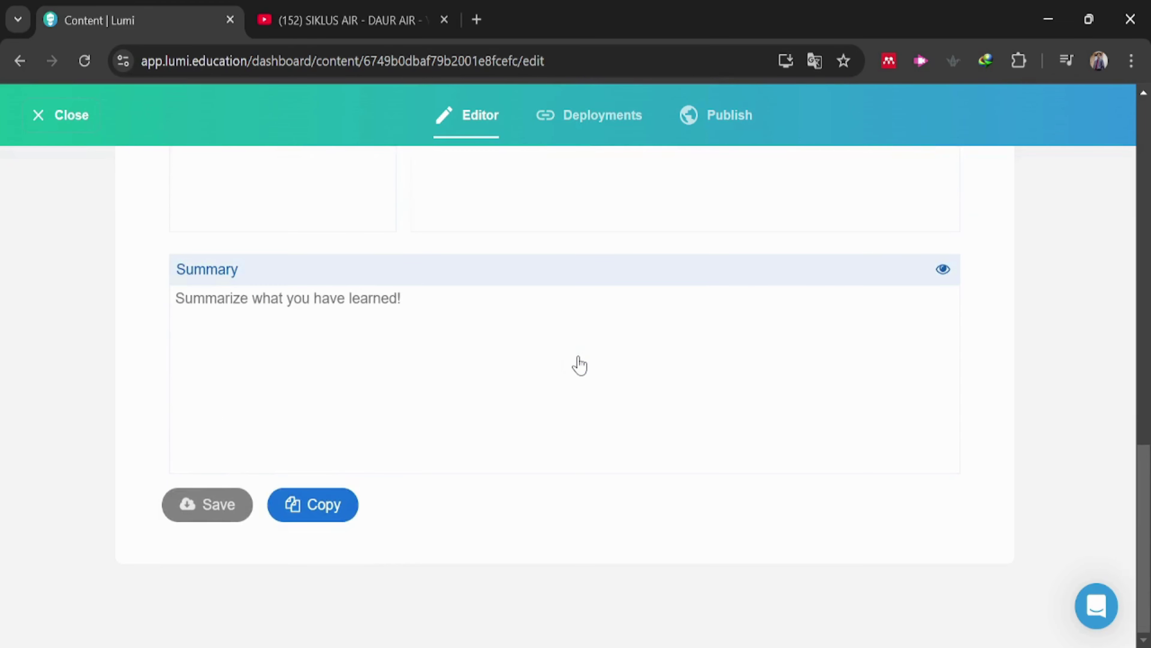
pyautogui.scroll(12, 580, 365)
pyautogui.scroll(8, 580, 365)
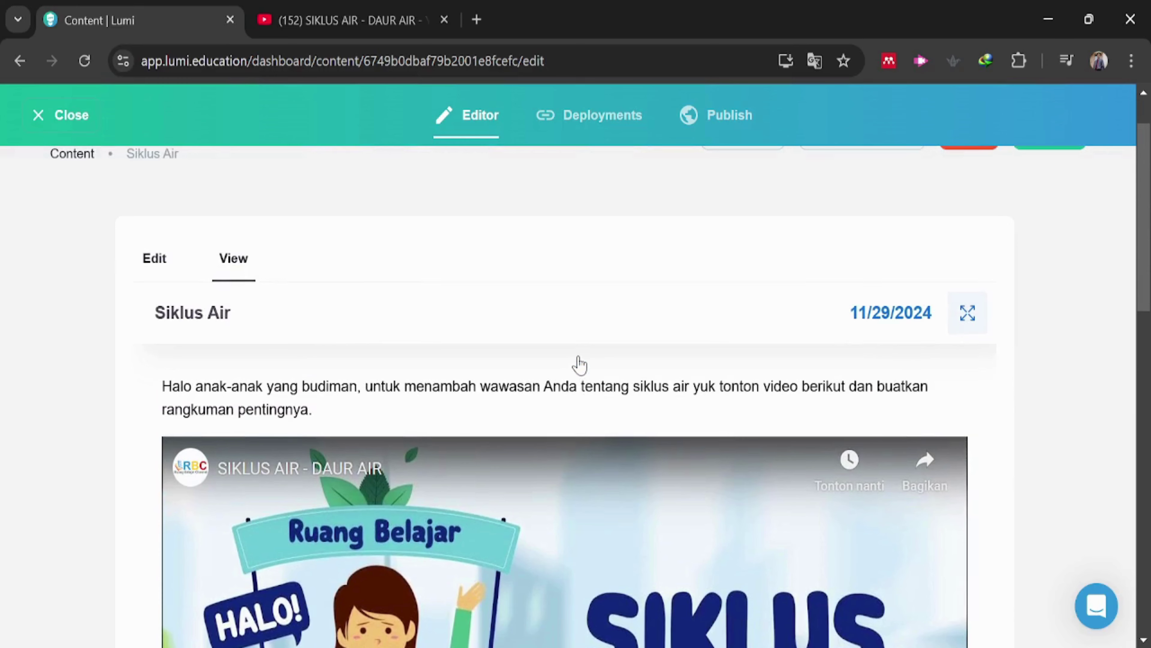
pyautogui.scroll(2, 580, 365)
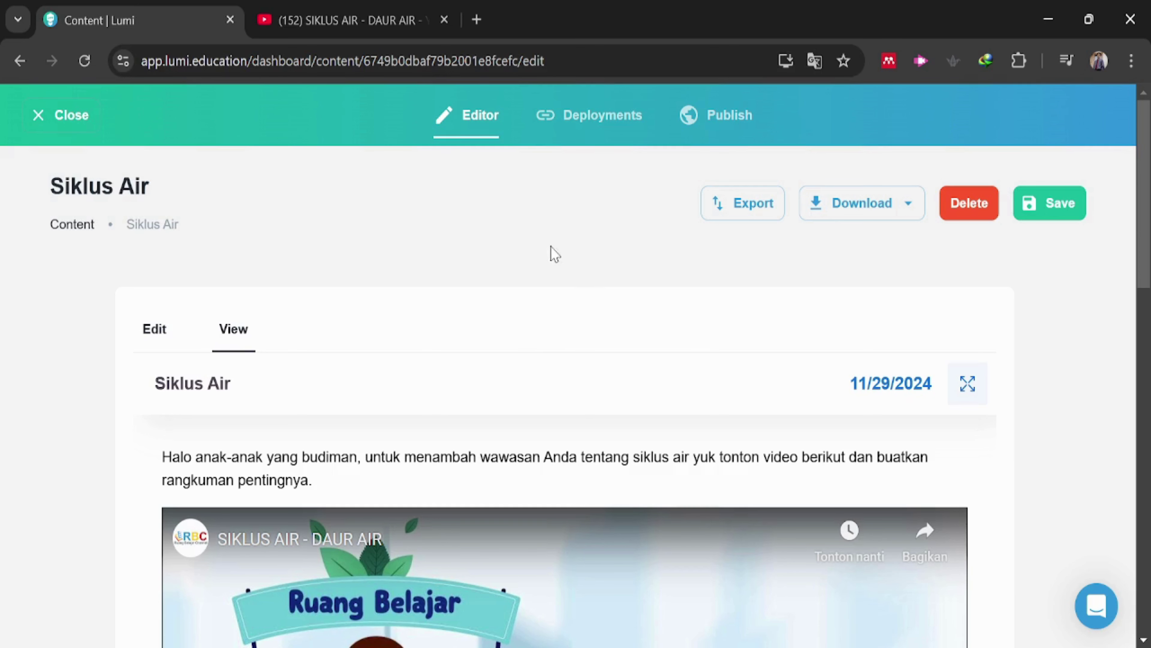
# Open the publishing settings and enter the description "Siklus air adalah proses alami yang melibatkan pergerakan air di Bumi melalui berbagai tahapan secara berulang."
pyautogui.click(725, 117)
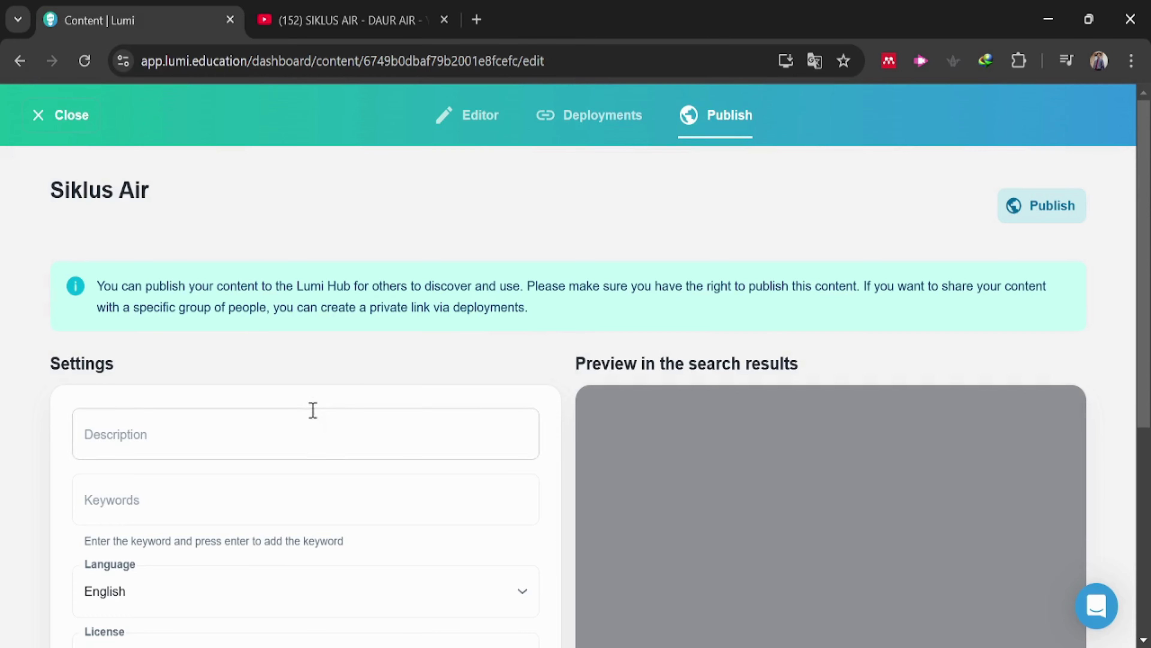
pyautogui.click(271, 430)
pyautogui.scroll(-2, 333, 411)
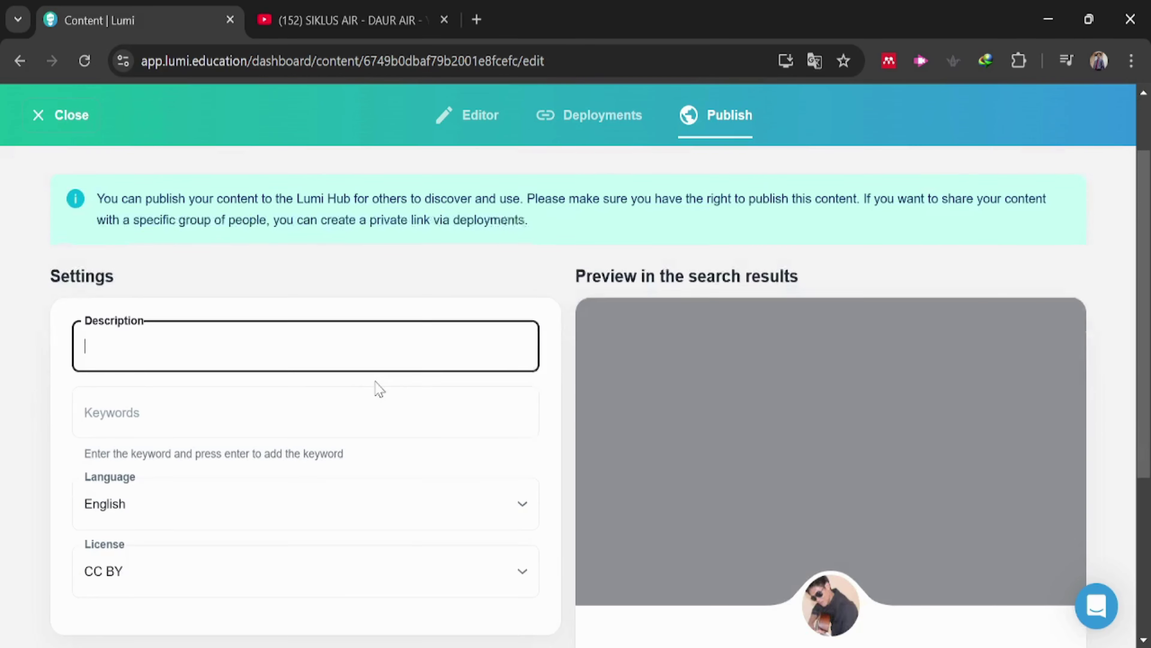
pyautogui.hotkey('ctrl', 'v')
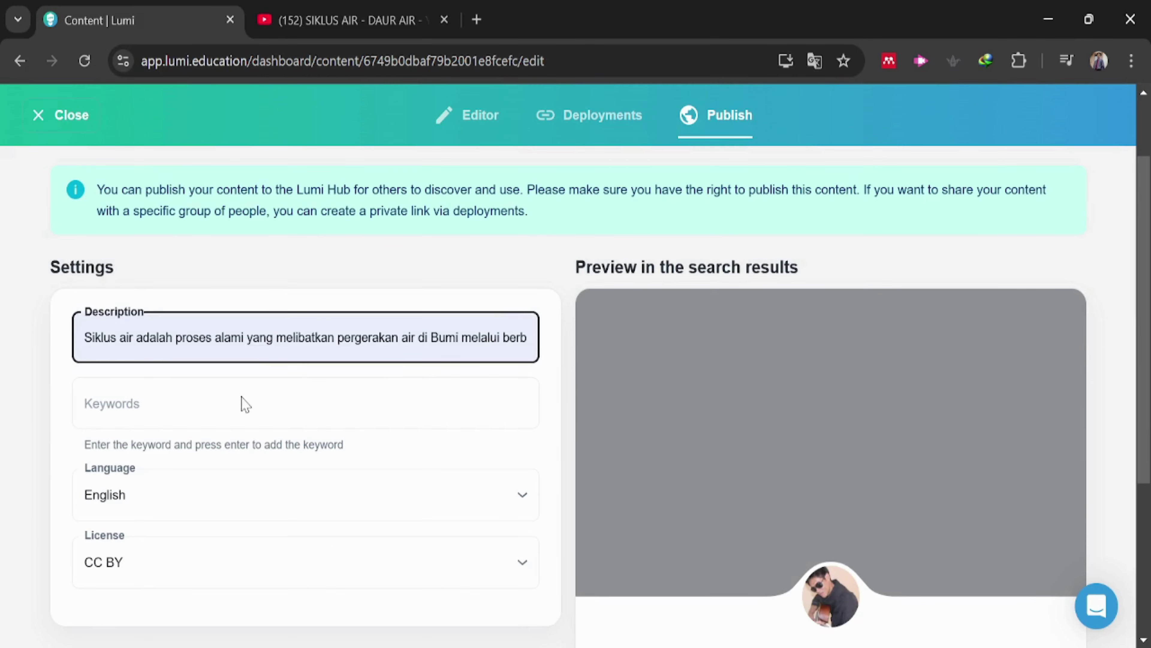
# Check the language, license and search-result preview, and publish the Siklus Air content to the Lumi Hub
pyautogui.scroll(-4, 380, 356)
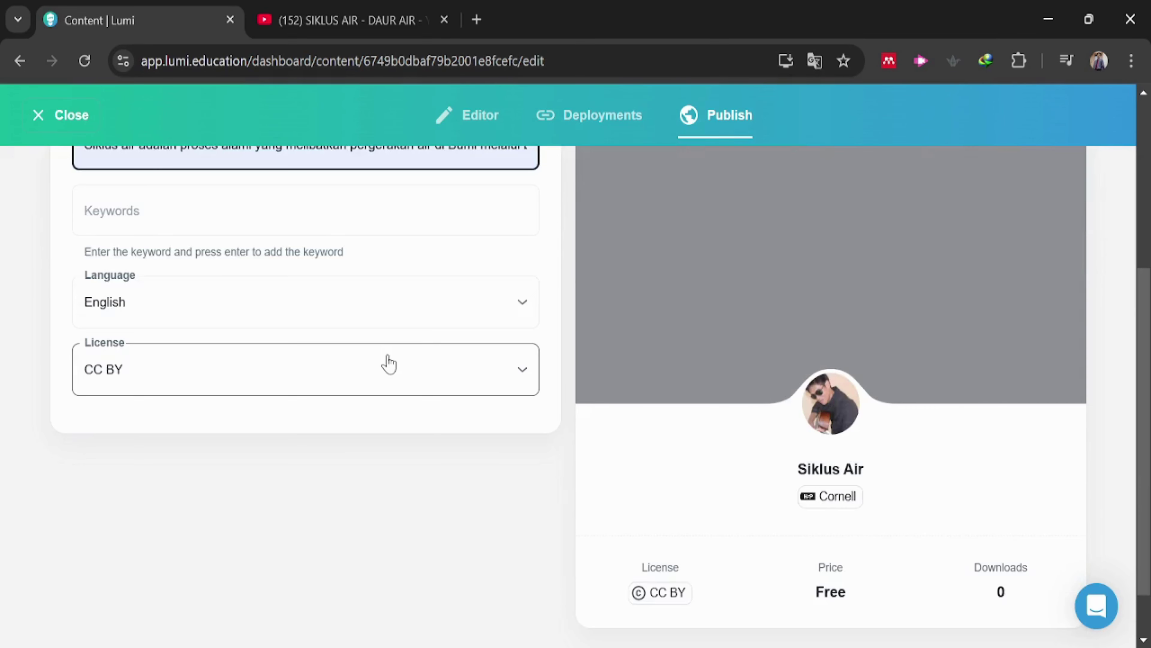
pyautogui.scroll(-1, 399, 355)
pyautogui.scroll(7, 734, 403)
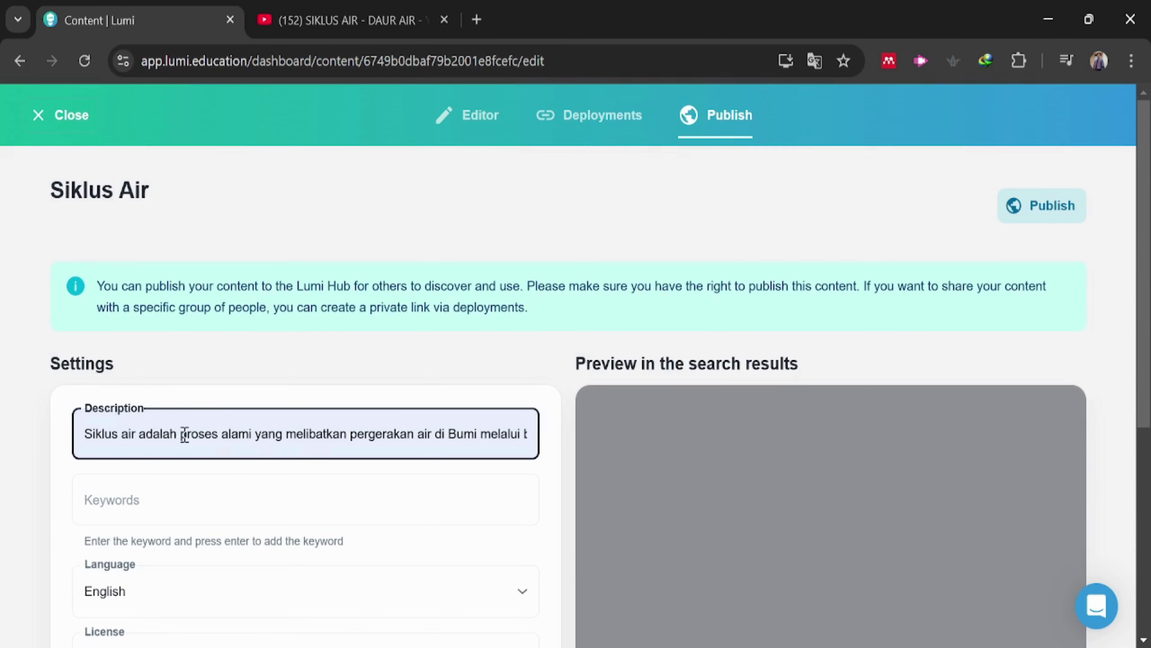
pyautogui.scroll(-7, 382, 426)
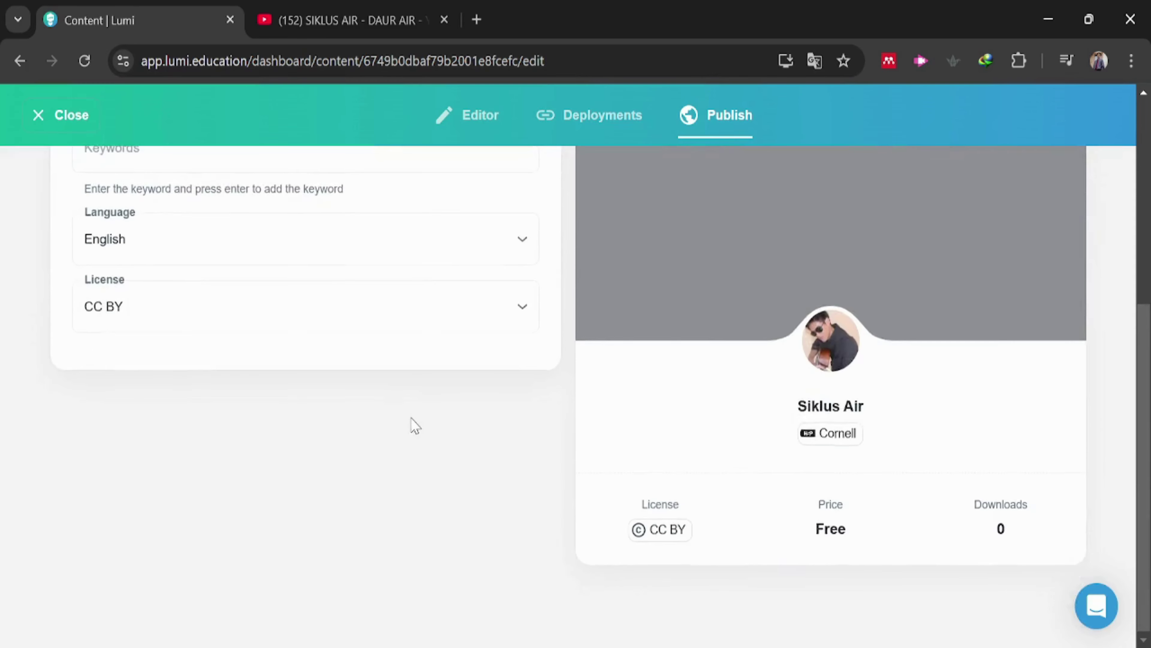
pyautogui.scroll(6, 412, 425)
pyautogui.scroll(1, 415, 426)
pyautogui.click(1047, 215)
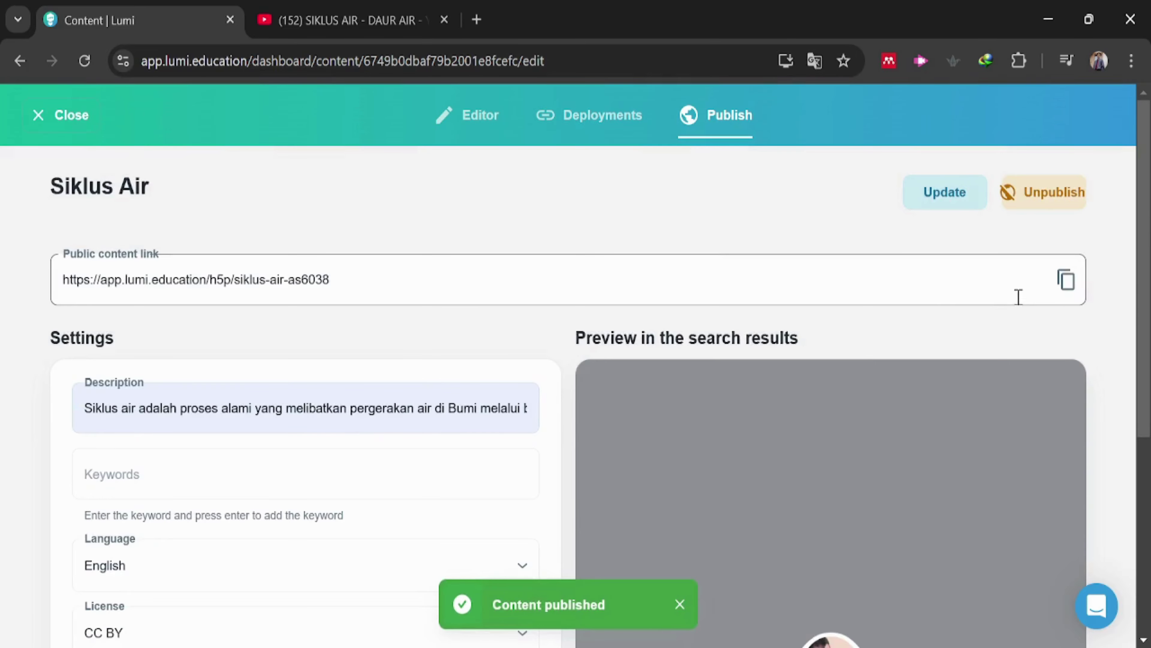
pyautogui.click(1069, 286)
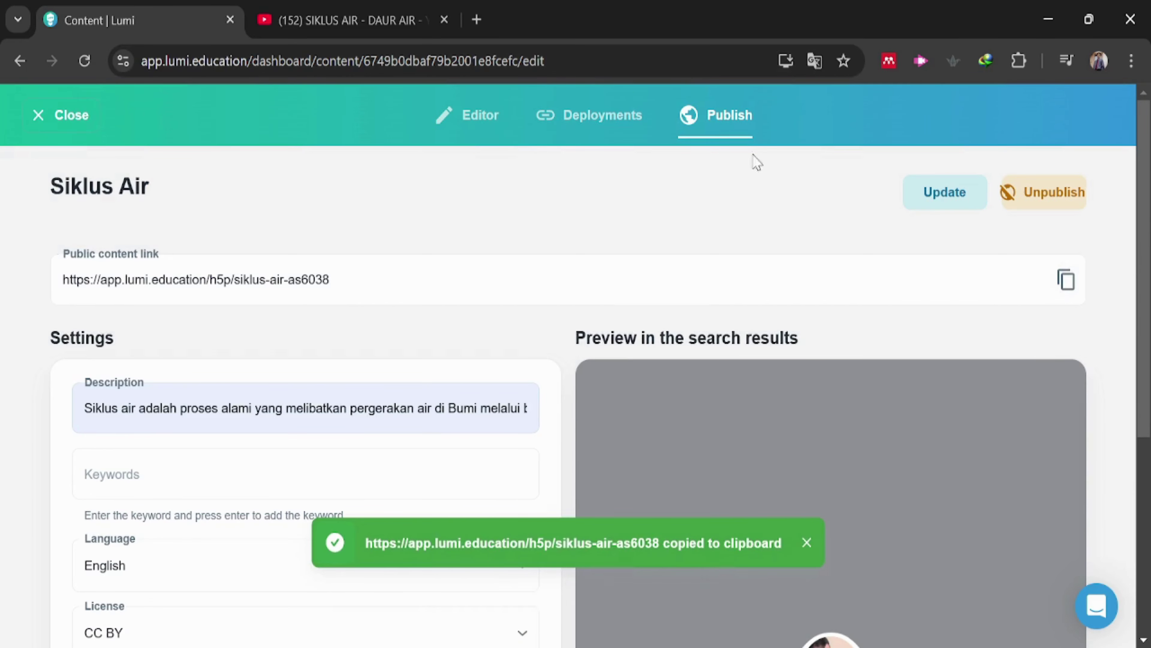
pyautogui.click(475, 19)
pyautogui.hotkey('ctrl', 'v')
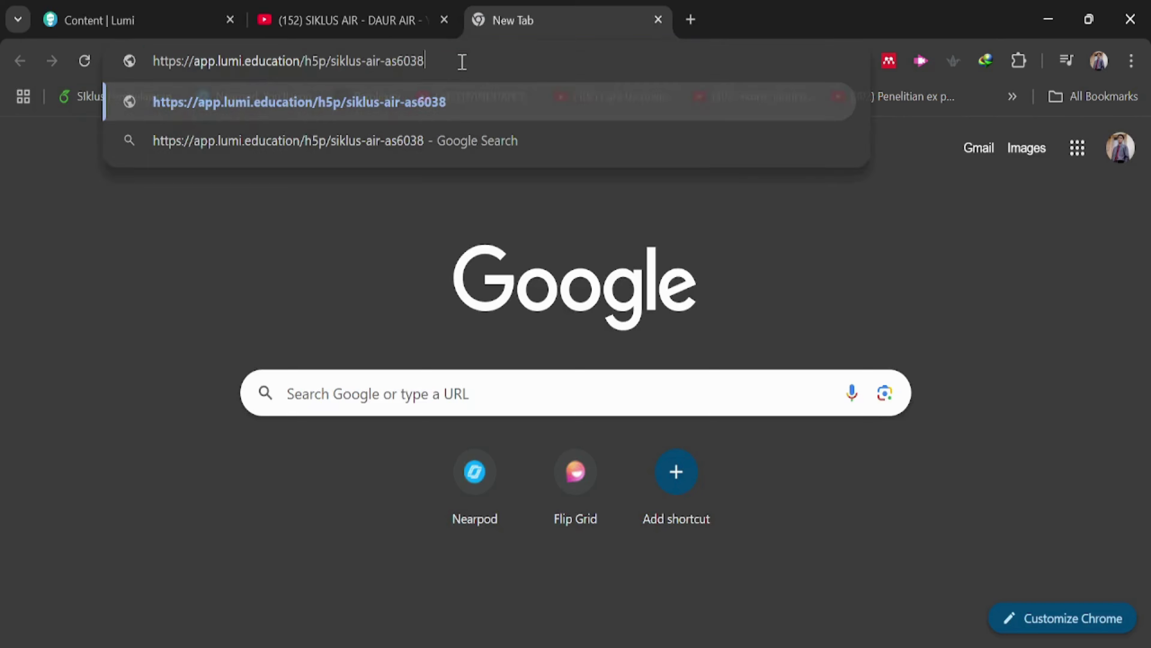
pyautogui.press('Return')
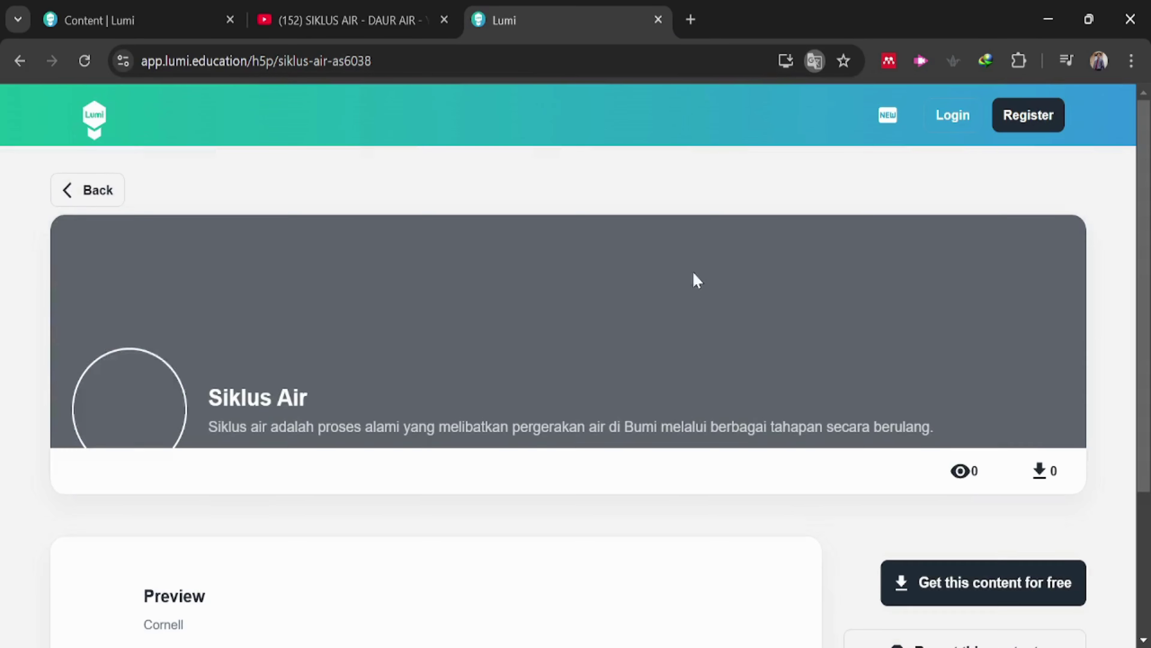
# Review the public Siklus Air page, examining its description, introduction, embedded video, and the Cue, Notes and Summary fields
pyautogui.scroll(-5, 359, 350)
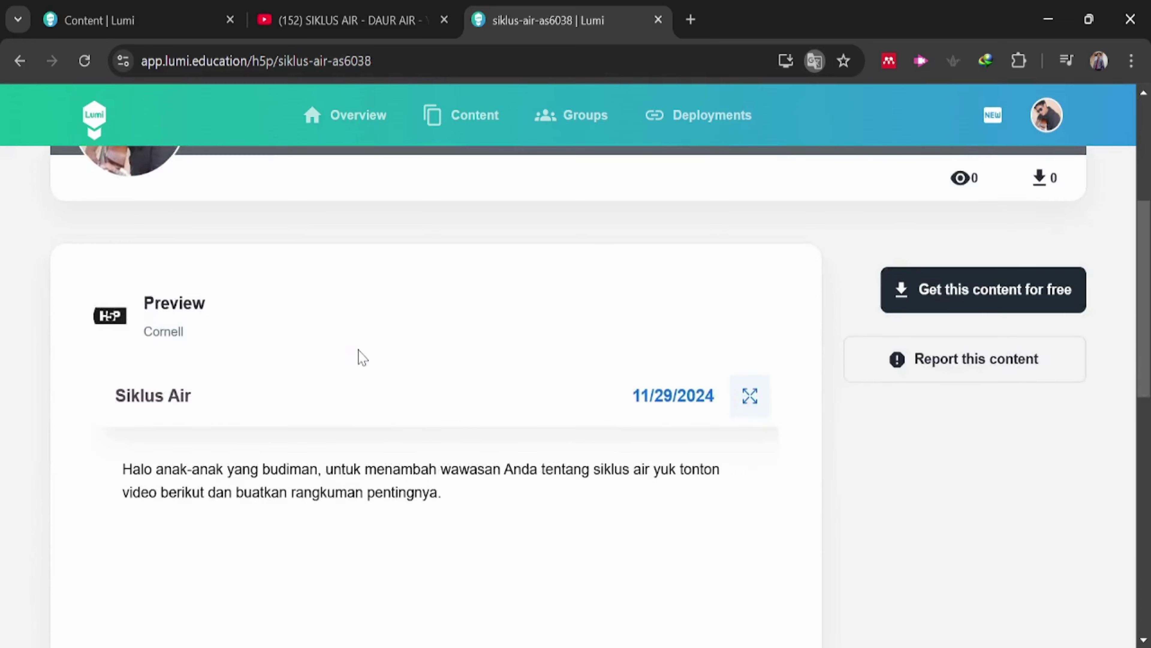
pyautogui.scroll(4, 483, 406)
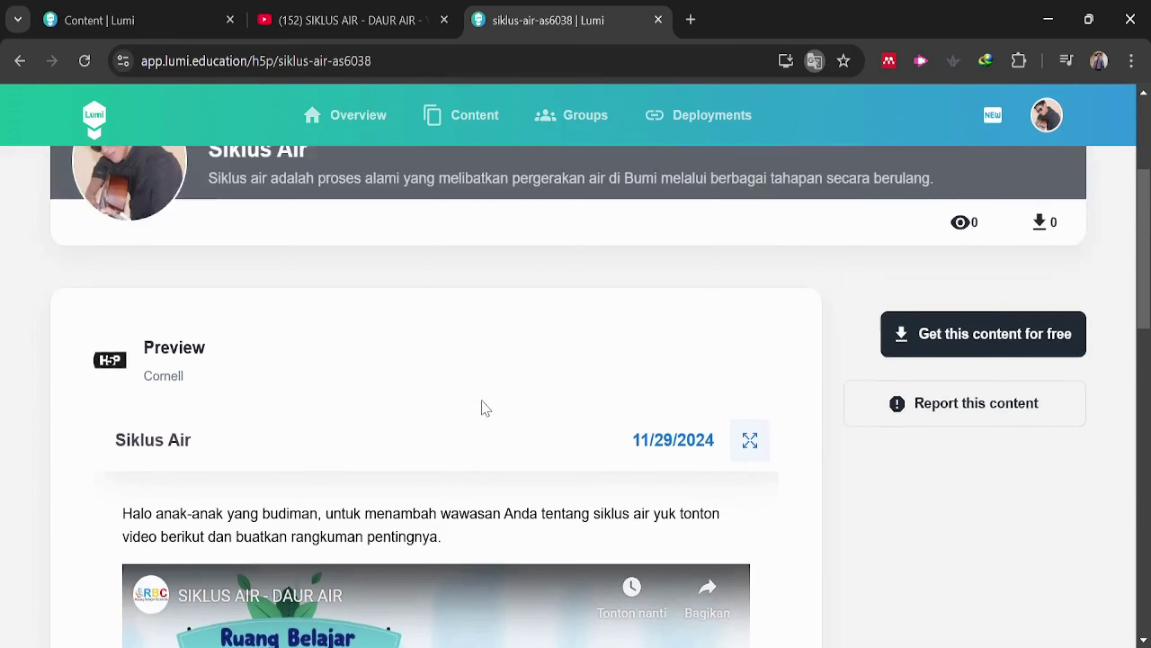
pyautogui.scroll(2, 485, 407)
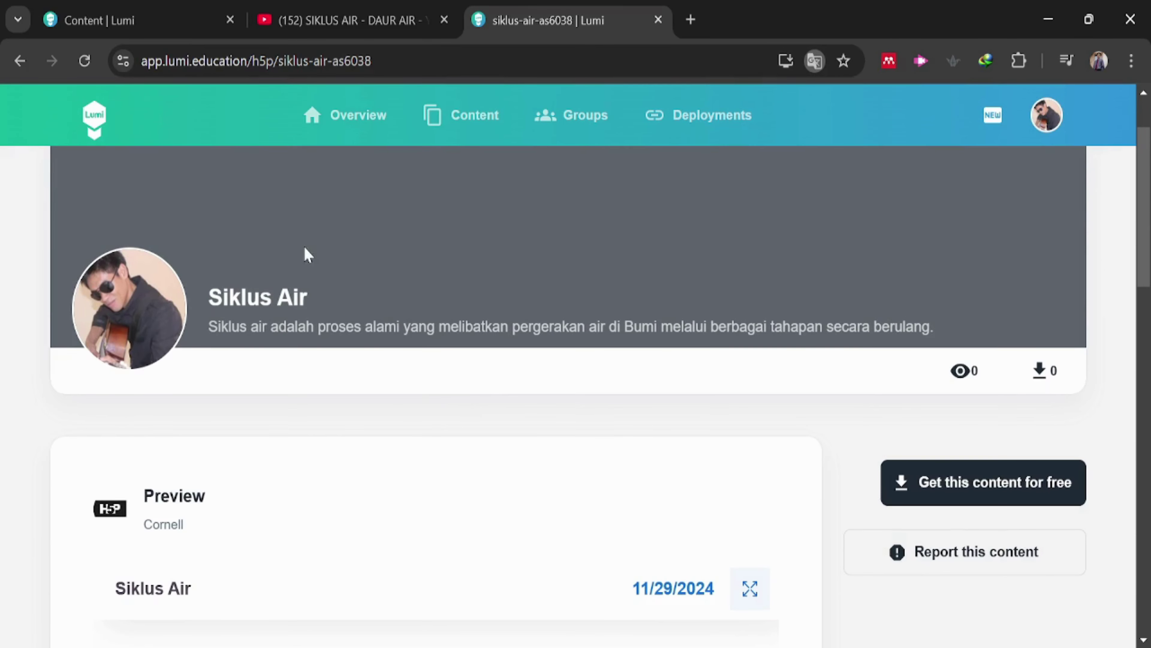
pyautogui.scroll(-15, 359, 308)
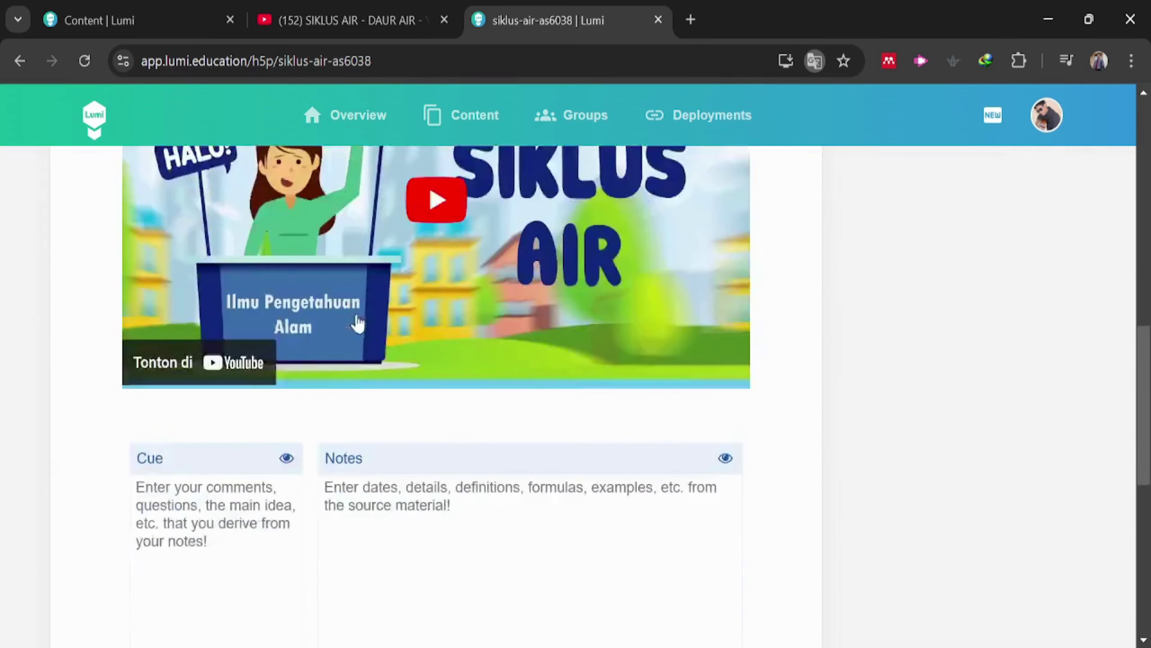
pyautogui.scroll(-10, 357, 323)
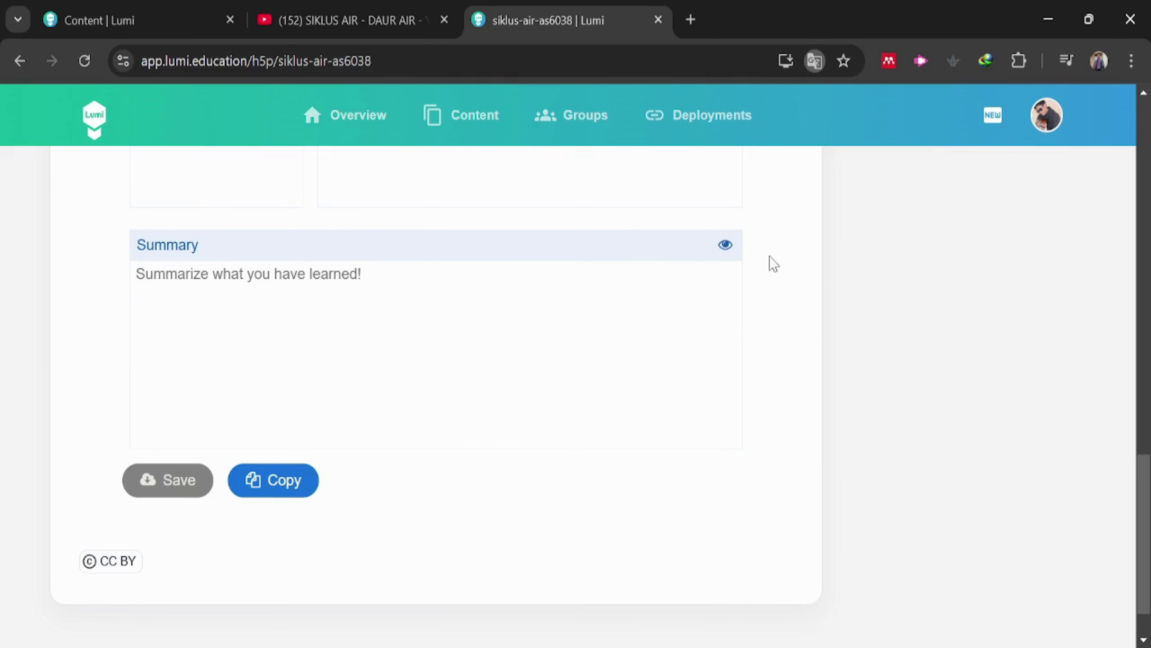
pyautogui.scroll(10, 732, 308)
pyautogui.scroll(4, 732, 314)
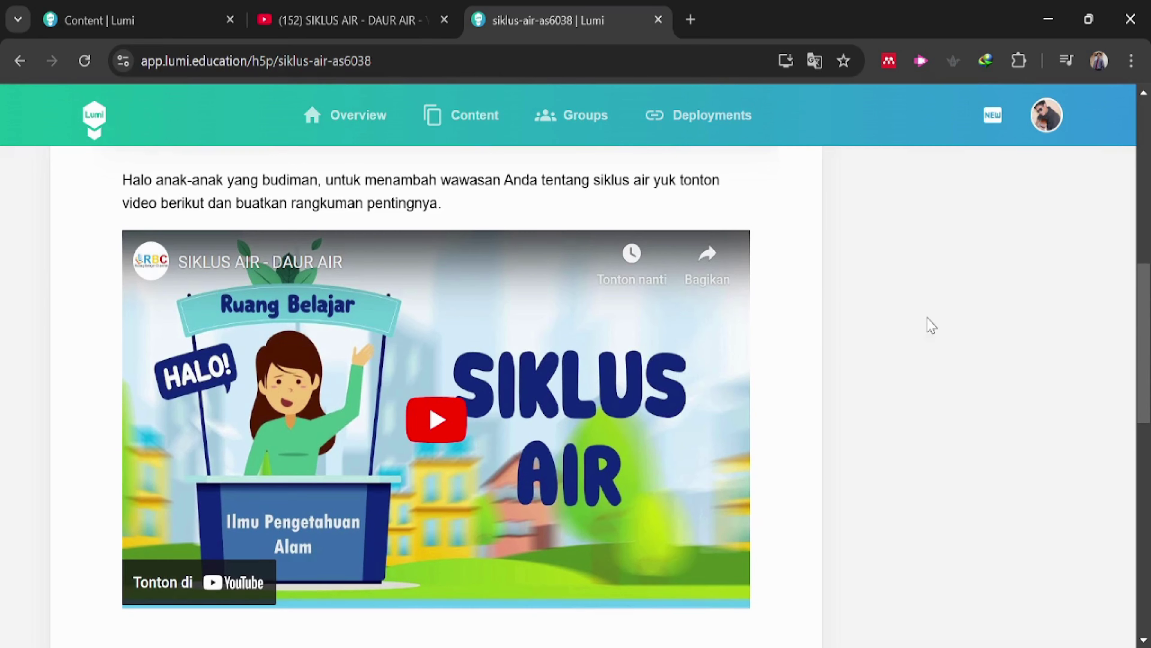
pyautogui.scroll(6, 903, 331)
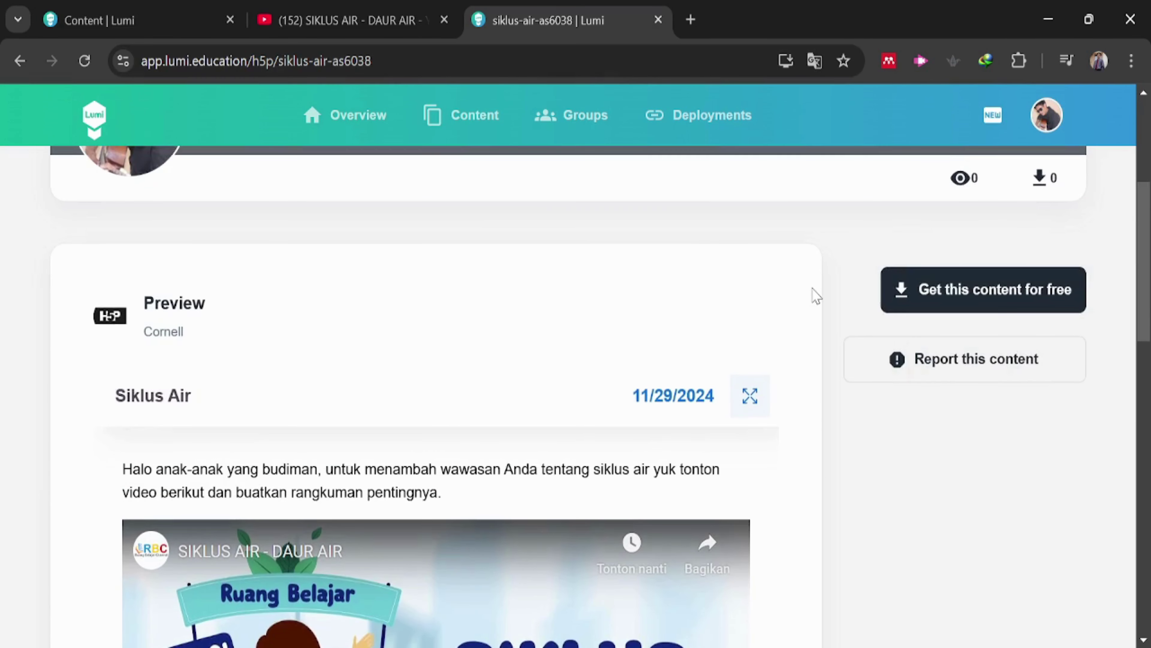